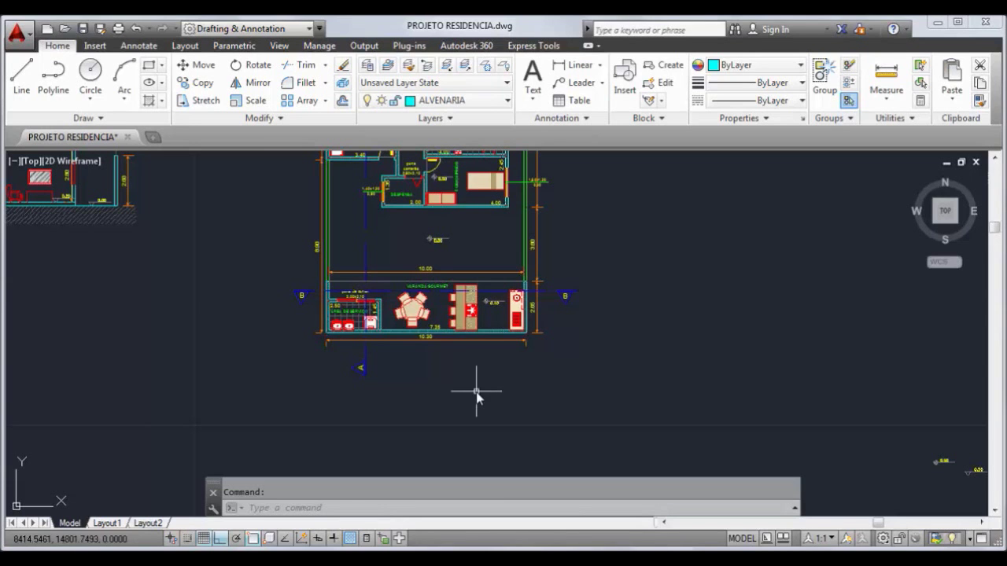
# Bring up PROJETO RESIDENCIA.dwg showing the varanda gourmet plan and its B–B section line.
pyautogui.click(476, 391)
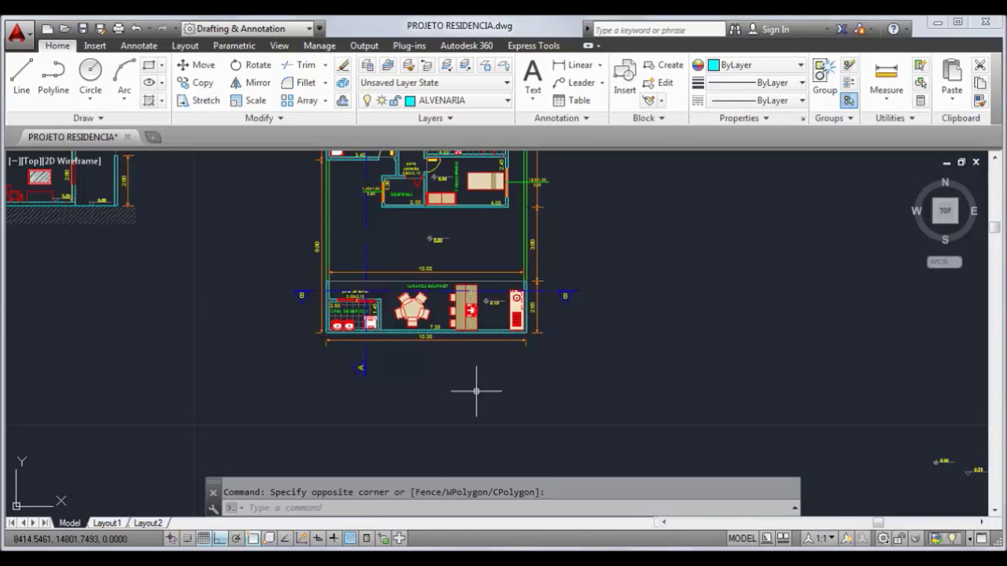
# Pan and zoom around the 10.30-wide varanda gourmet plan and expand the Draw panel.
pyautogui.moveTo(478, 393); pyautogui.dragTo(512, 375, button='middle')
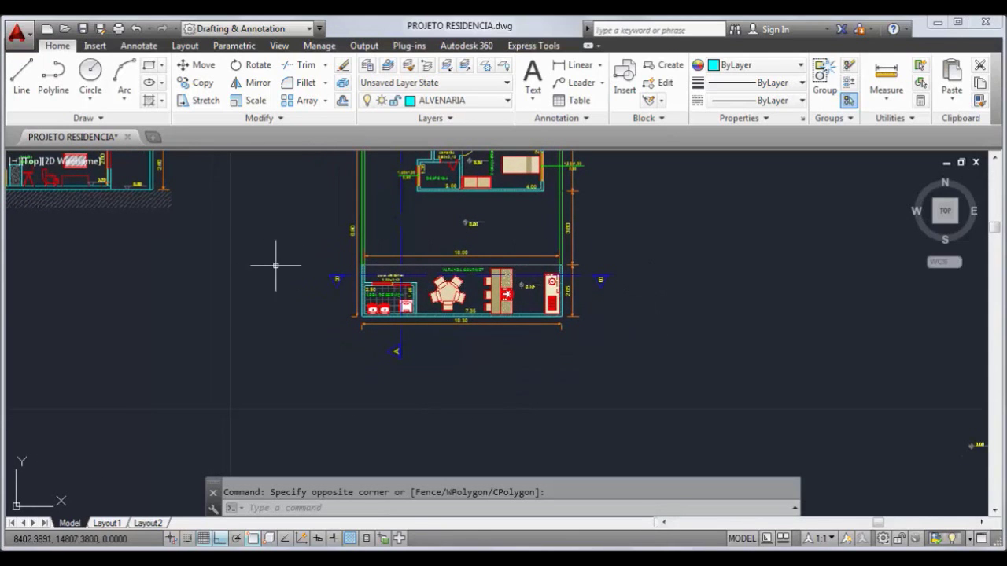
pyautogui.scroll(4, 465, 275)
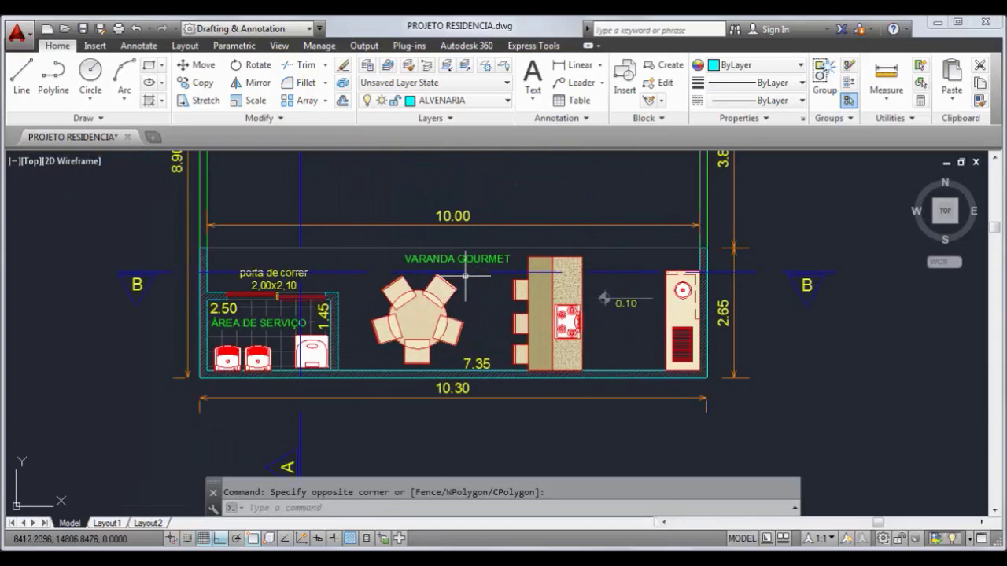
pyautogui.scroll(-2, 465, 275)
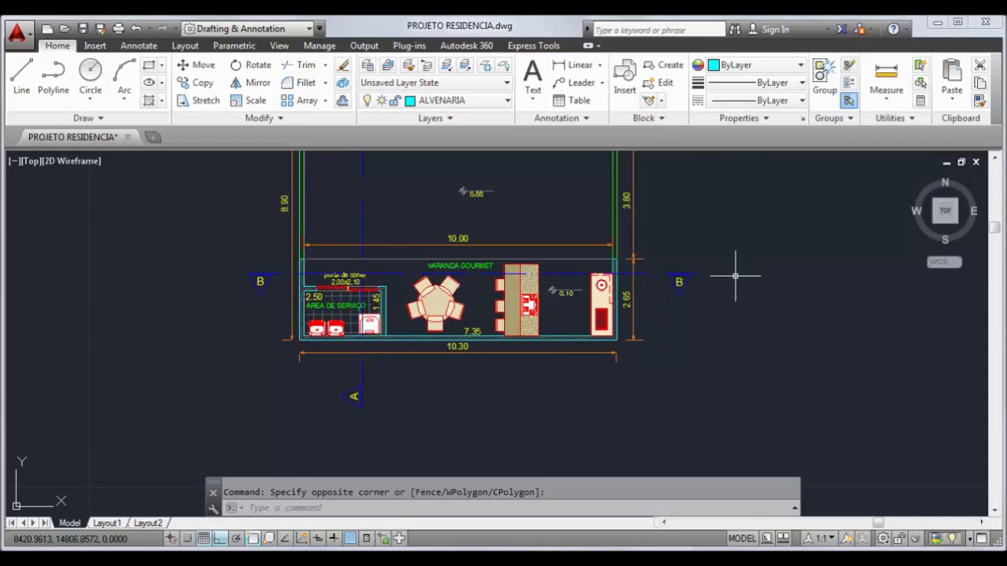
pyautogui.moveTo(736, 330); pyautogui.dragTo(677, 249, button='middle')
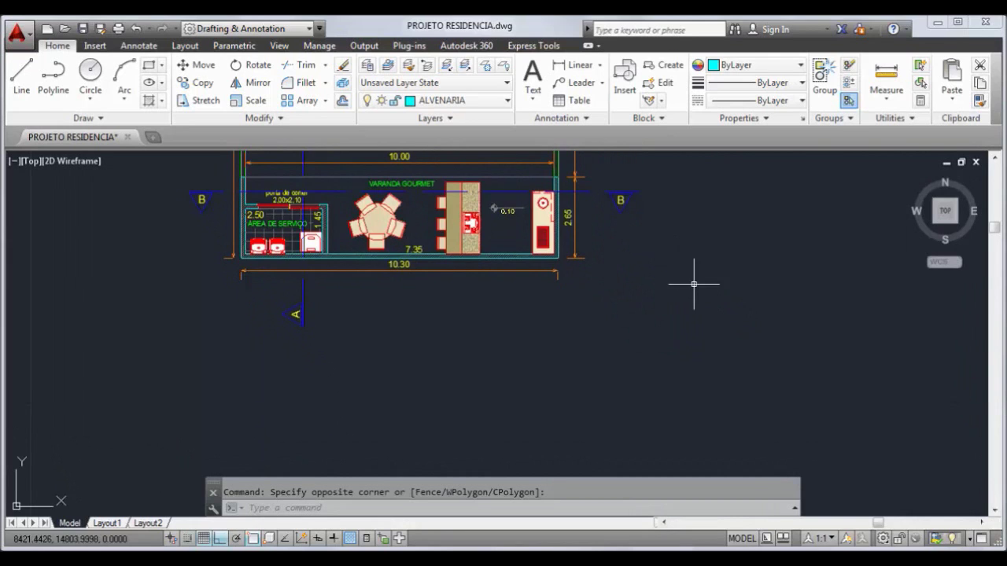
pyautogui.scroll(-2, 694, 284)
pyautogui.moveTo(675, 326); pyautogui.dragTo(630, 305, button='middle')
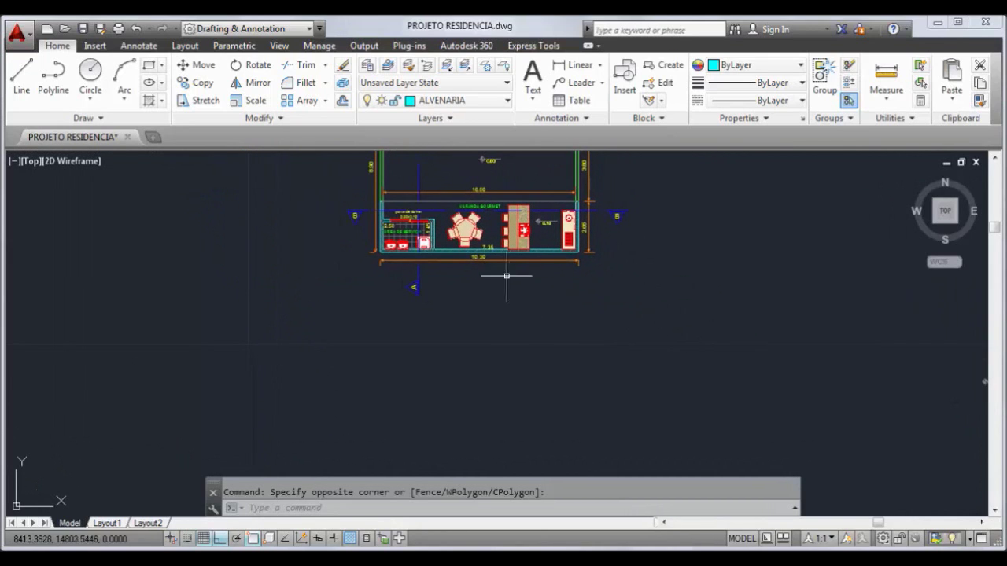
pyautogui.click(77, 118)
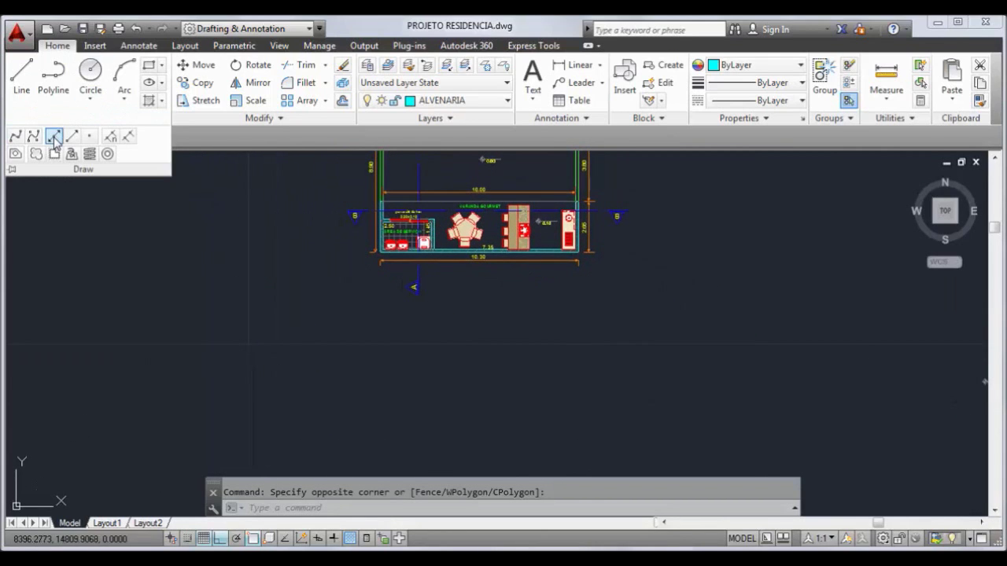
# Draw vertical construction lines through the service-area wall edge and the wall corner.
pyautogui.click(53, 136)
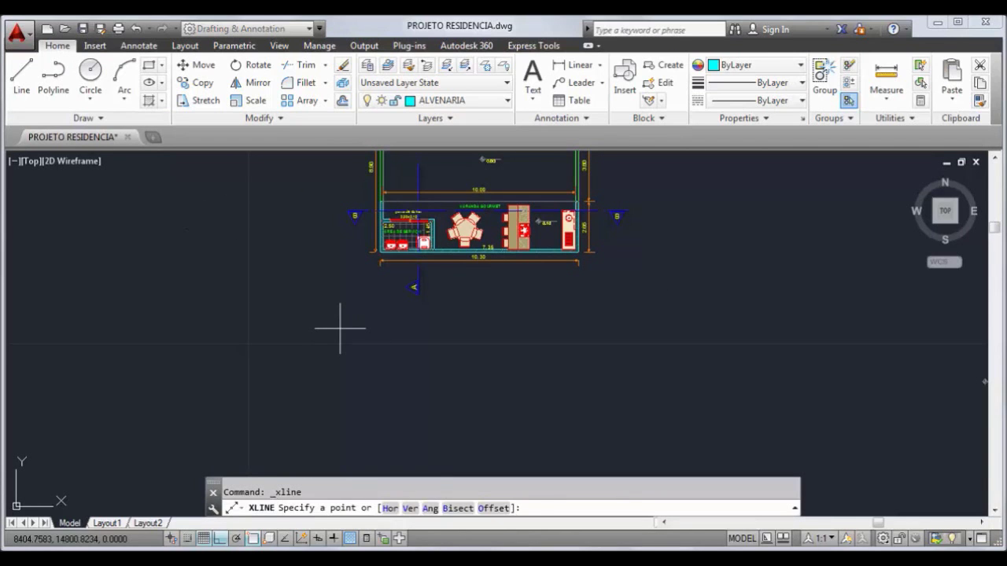
pyautogui.write('v')
pyautogui.press('Return')
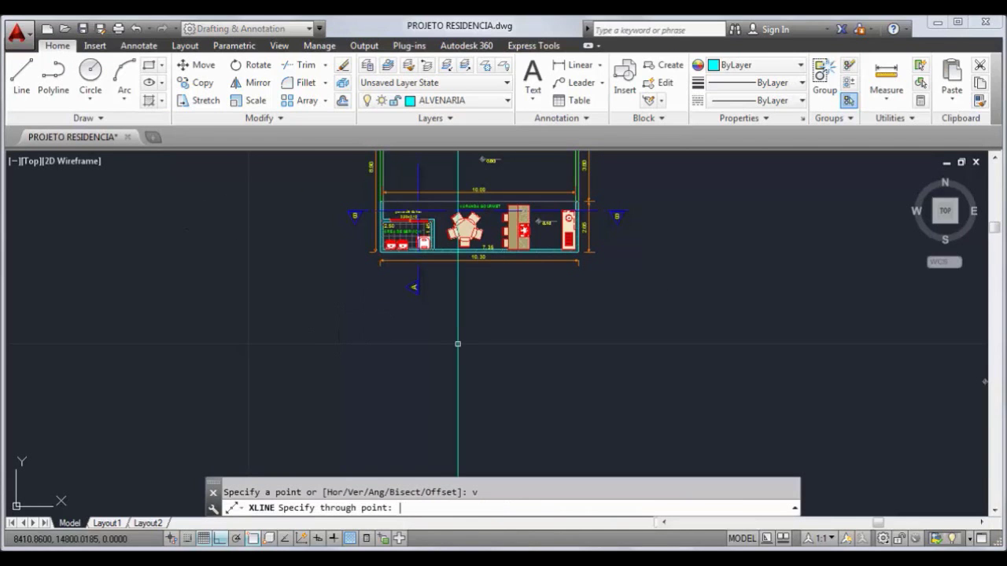
pyautogui.scroll(5, 384, 211)
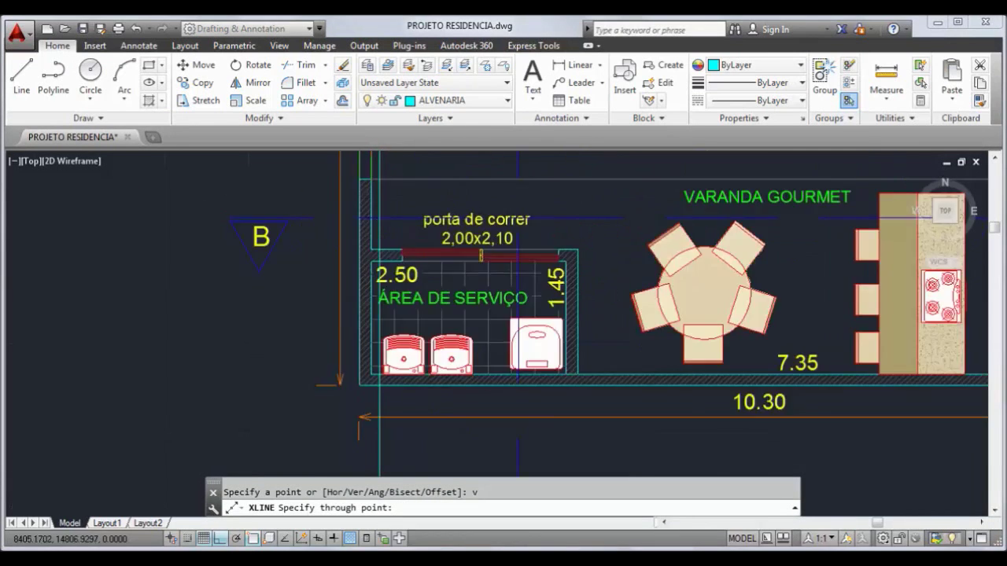
pyautogui.click(346, 214)
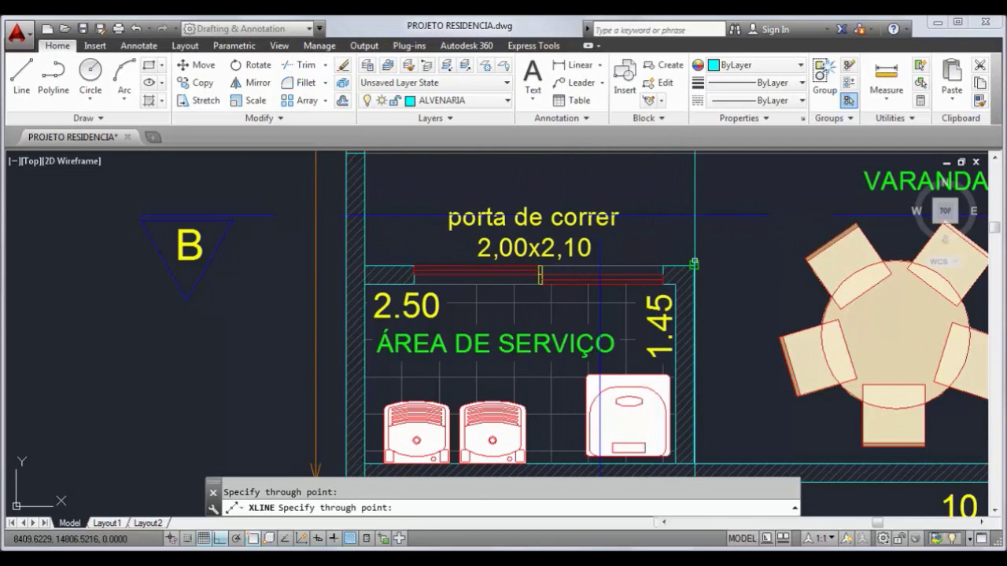
pyautogui.click(694, 266)
pyautogui.scroll(-2, 694, 266)
pyautogui.moveTo(708, 275); pyautogui.dragTo(470, 252, button='middle')
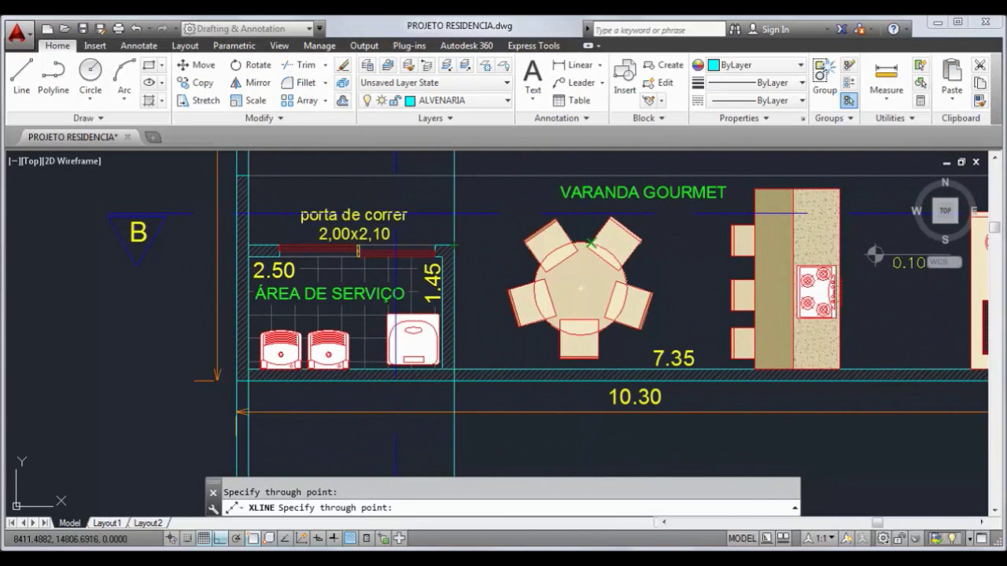
pyautogui.scroll(4, 437, 248)
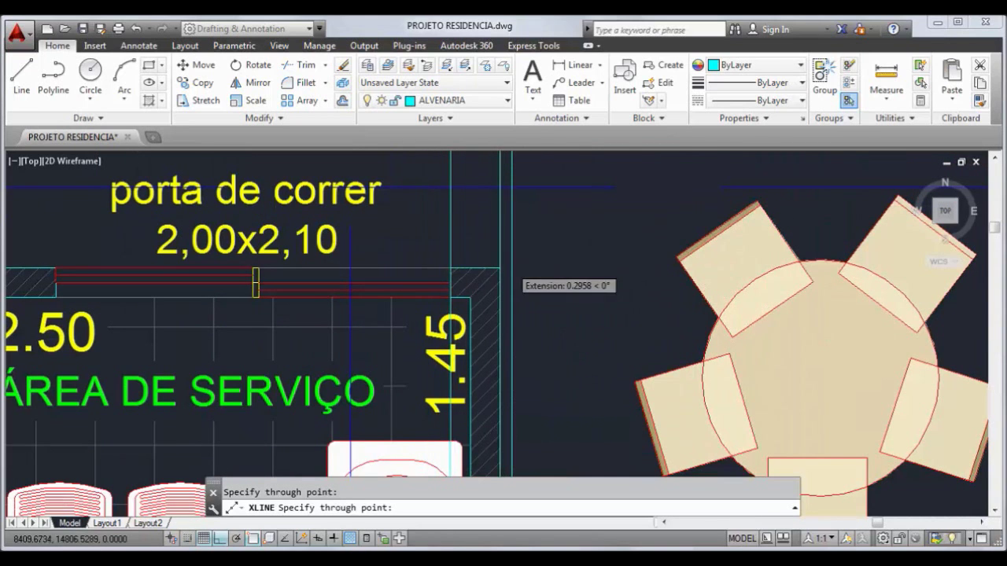
pyautogui.scroll(-4, 518, 272)
pyautogui.scroll(-2, 409, 269)
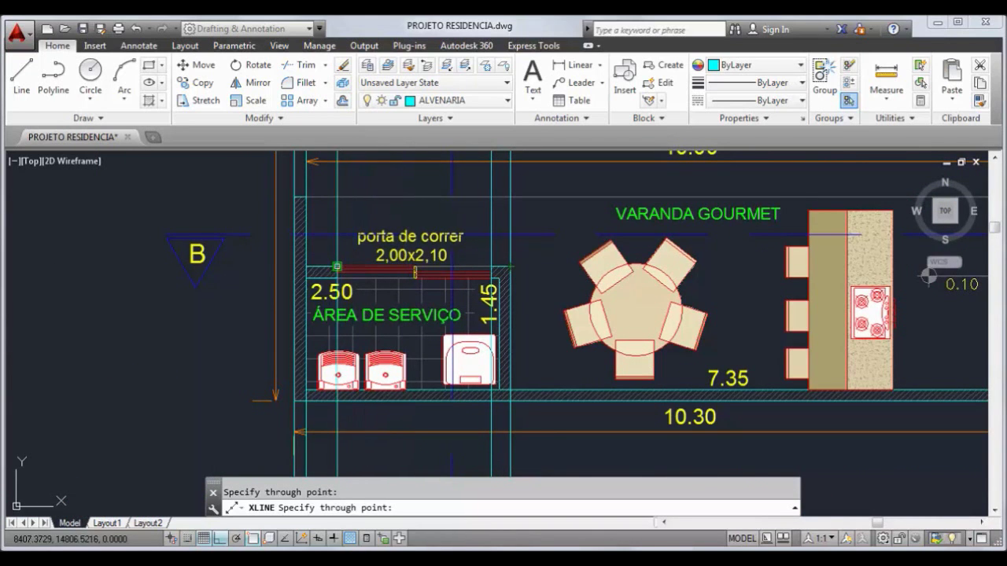
pyautogui.scroll(4, 834, 244)
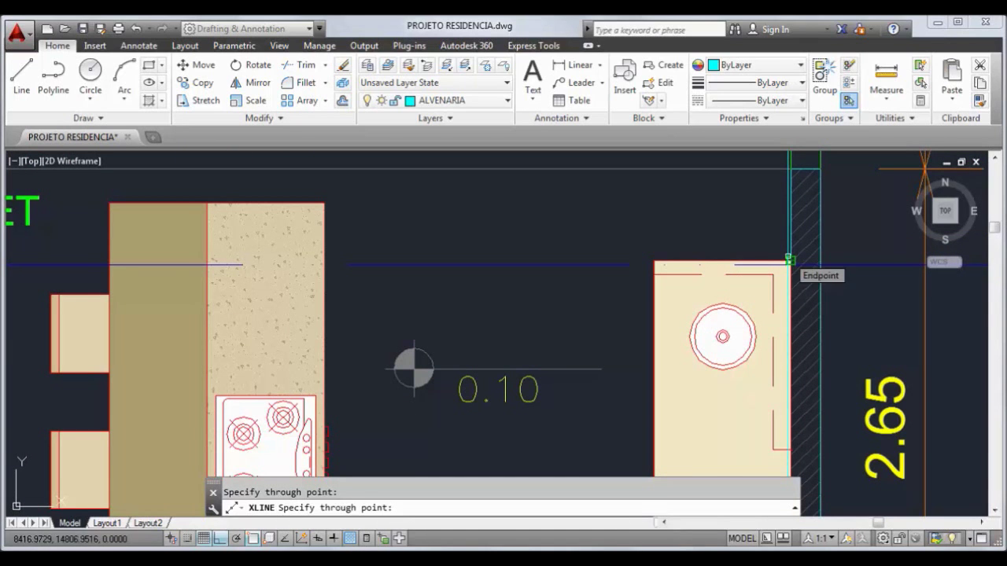
# Add a vertical construction line through the cabinet corner, then frame the empty area below the plan.
pyautogui.click(791, 262)
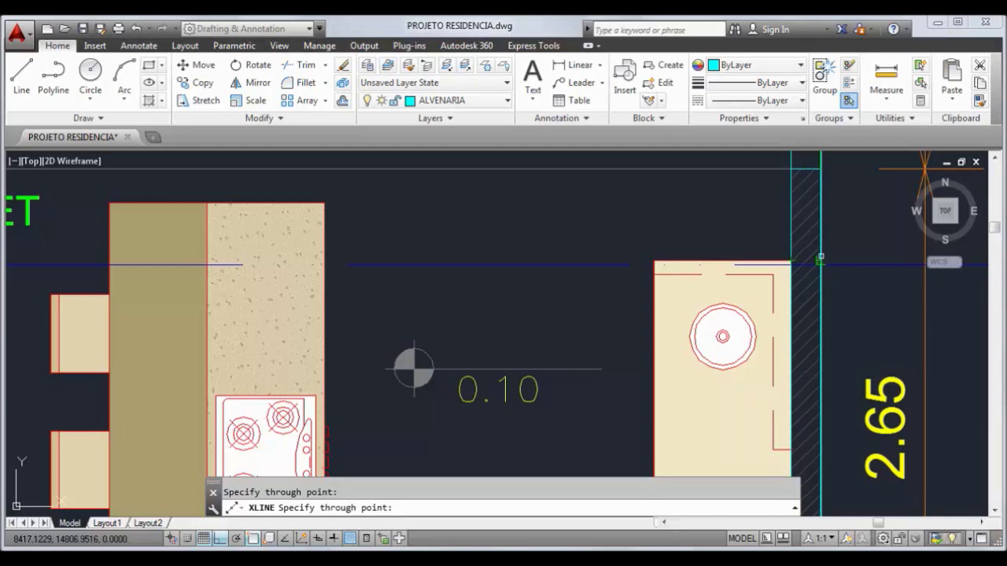
pyautogui.scroll(-4, 819, 258)
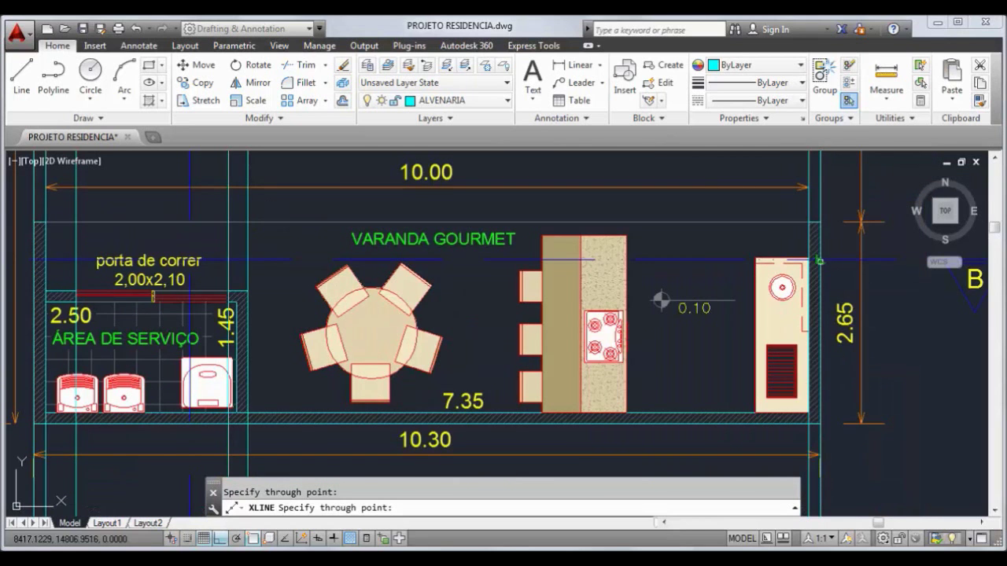
pyautogui.scroll(-2, 819, 259)
pyautogui.moveTo(741, 336); pyautogui.dragTo(676, 279, button='middle')
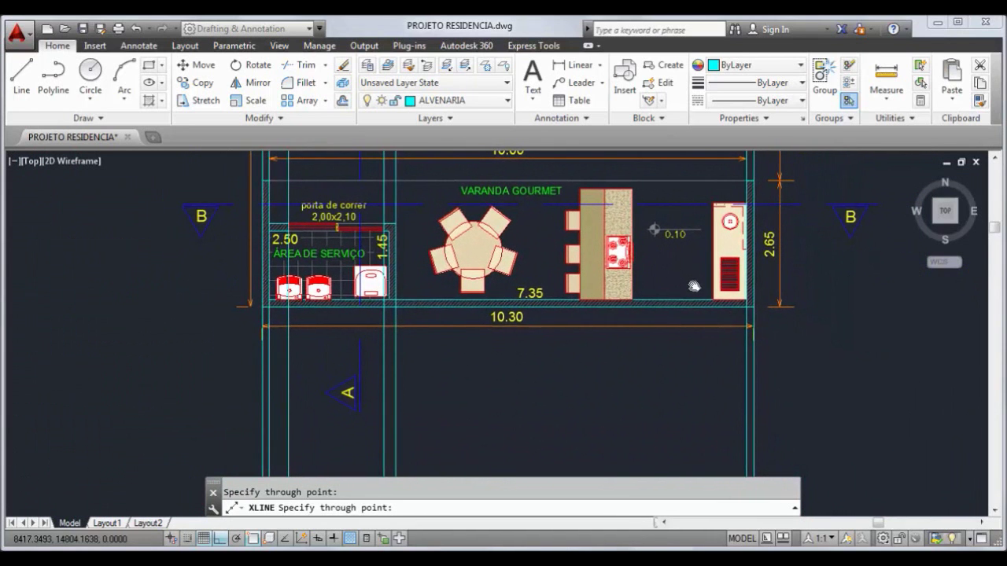
pyautogui.moveTo(667, 393); pyautogui.dragTo(630, 301, button='middle')
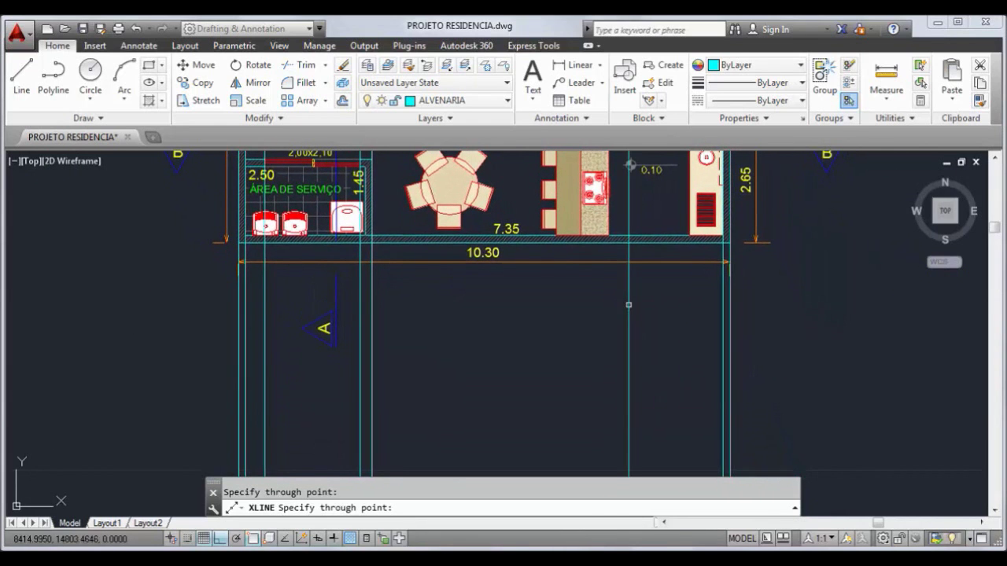
pyautogui.scroll(-3, 630, 320)
pyautogui.press('Escape')
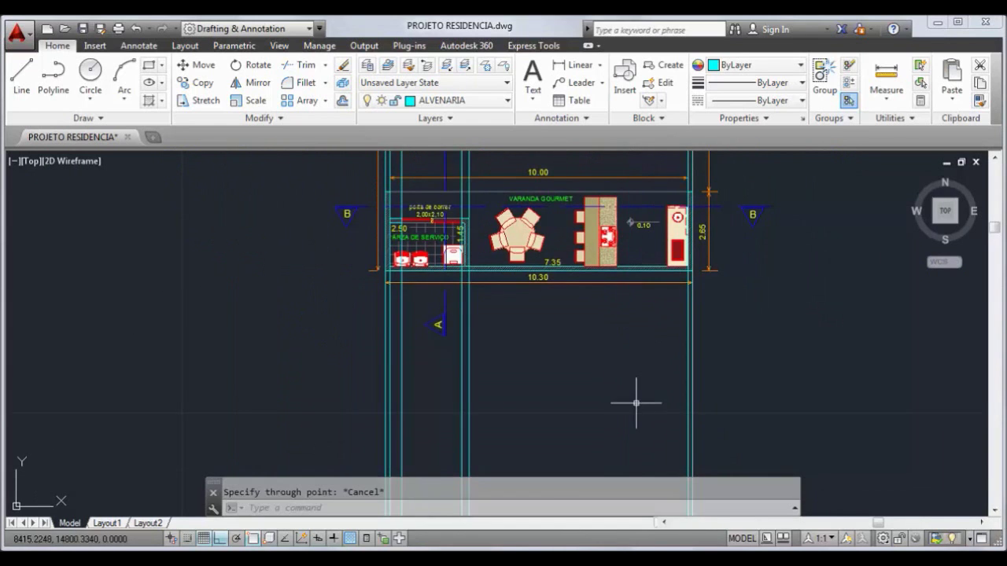
pyautogui.moveTo(636, 405); pyautogui.dragTo(569, 283, button='middle')
pyautogui.moveTo(563, 354); pyautogui.dragTo(557, 314, button='middle')
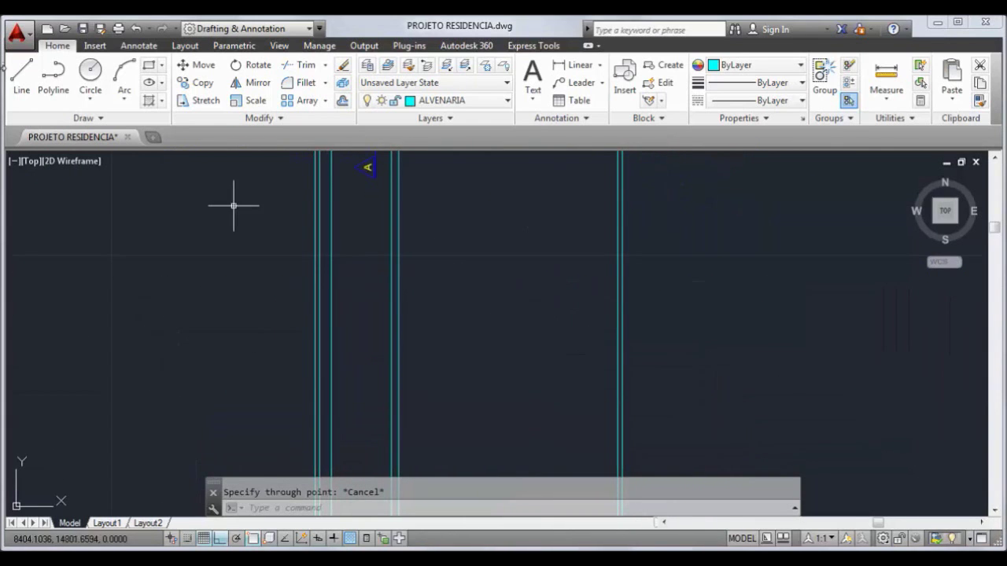
# Draw a horizontal ground line across the vertical construction lines.
pyautogui.click(22, 91)
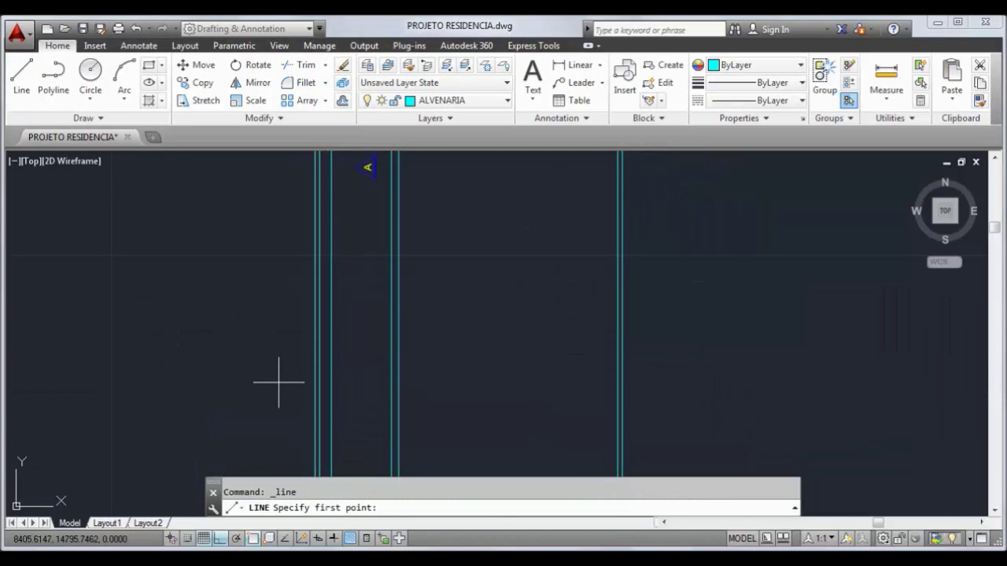
pyautogui.click(280, 399)
pyautogui.click(705, 401)
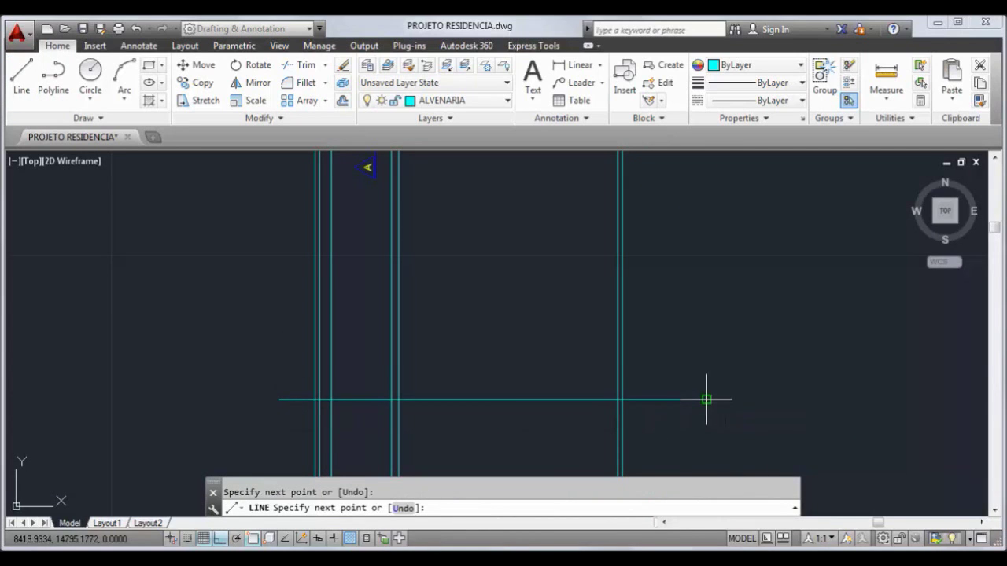
pyautogui.press('Escape')
pyautogui.moveTo(659, 429); pyautogui.dragTo(634, 388, button='middle')
# Trim the construction lines below the ground line and the ground-line stubs past both walls.
pyautogui.write('tr')
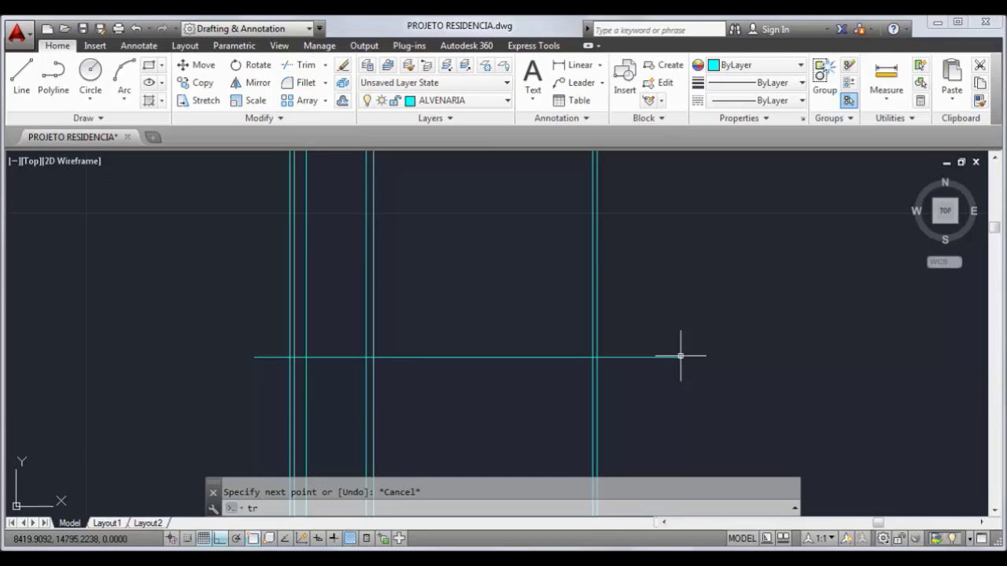
pyautogui.press('Return')
pyautogui.press('Return')
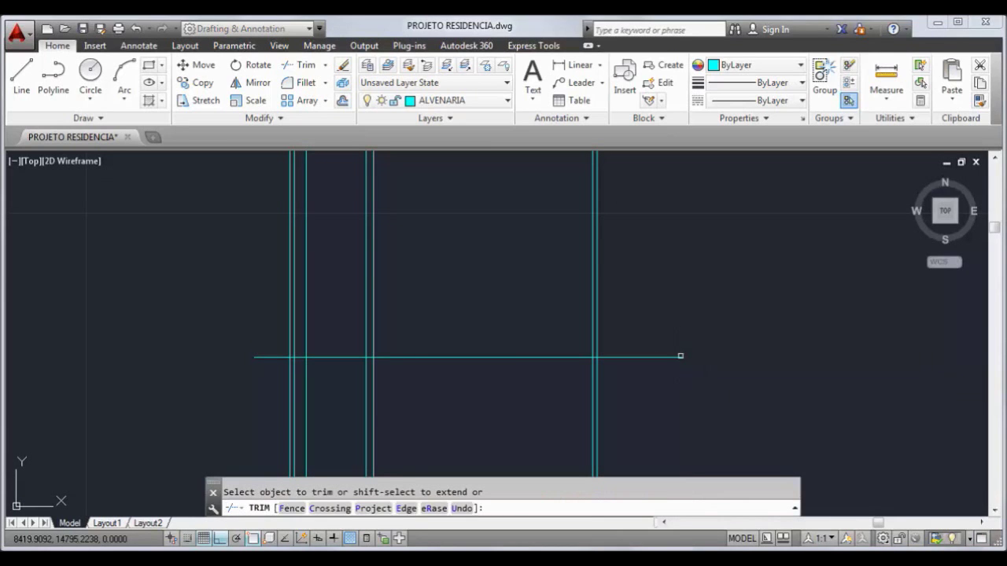
pyautogui.click(268, 391)
pyautogui.click(765, 443)
pyautogui.click(642, 323)
pyautogui.click(683, 415)
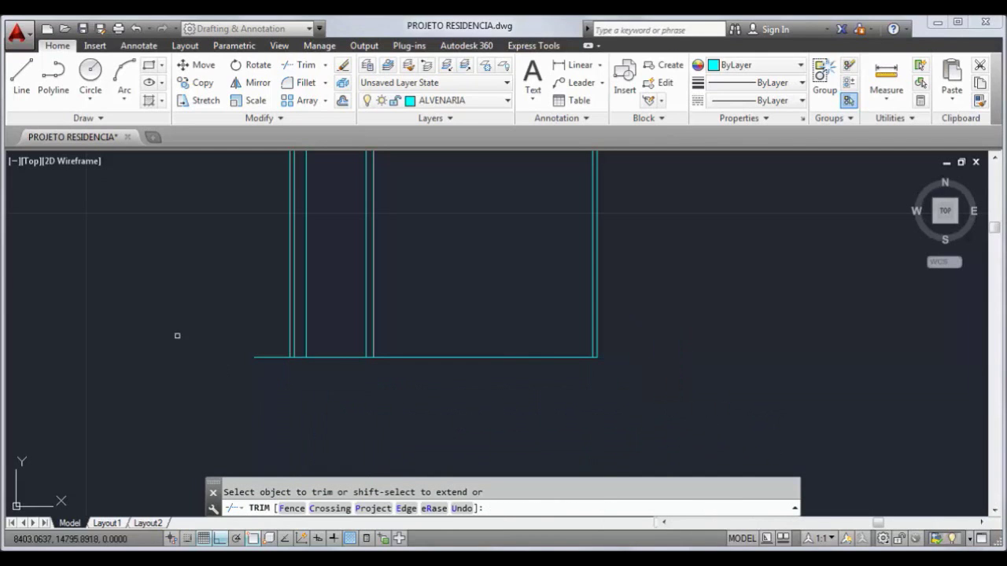
pyautogui.click(242, 322)
pyautogui.click(272, 417)
pyautogui.press('Escape')
pyautogui.scroll(-3, 299, 400)
# Inspect the existing section's 0.10 and 2.80 heights, then move to the empty rectangular outline.
pyautogui.scroll(5, 266, 271)
pyautogui.moveTo(106, 228); pyautogui.dragTo(427, 313, button='middle')
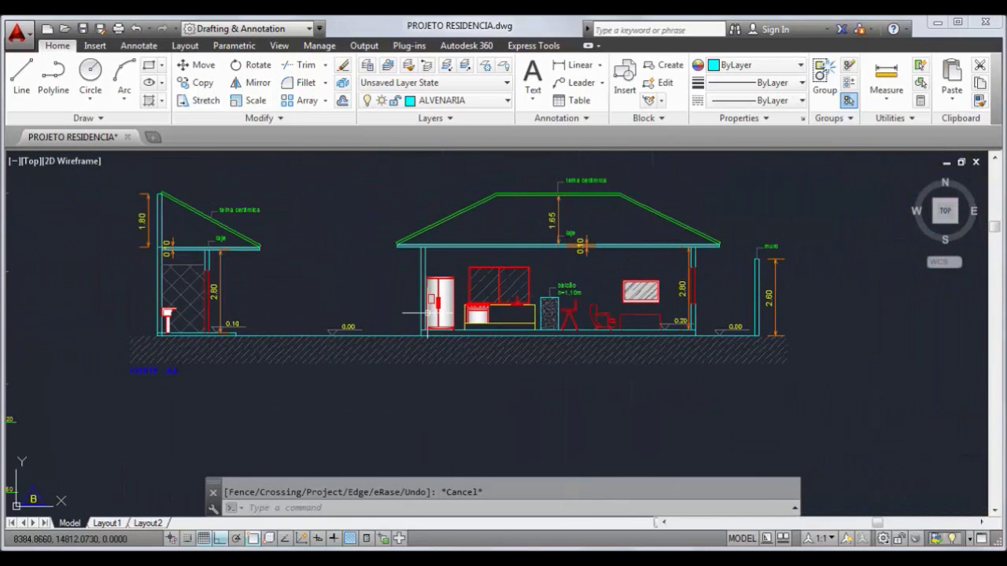
pyautogui.scroll(2, 191, 327)
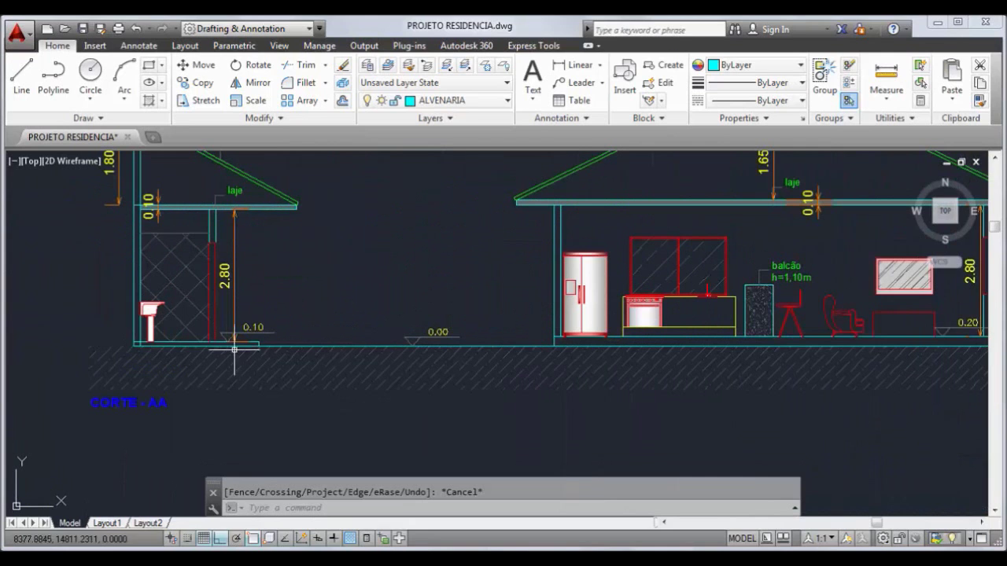
pyautogui.scroll(2, 211, 342)
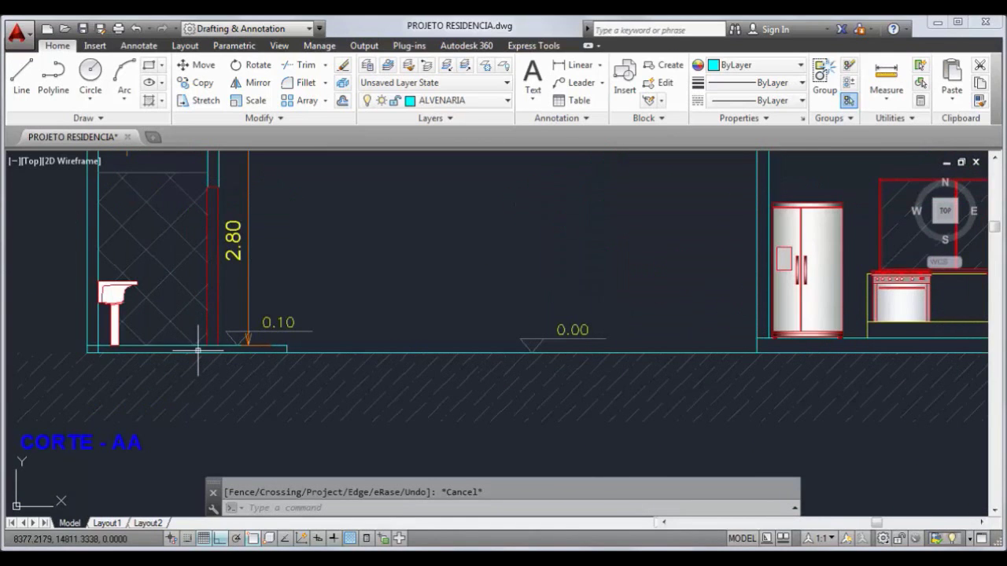
pyautogui.scroll(-2, 215, 347)
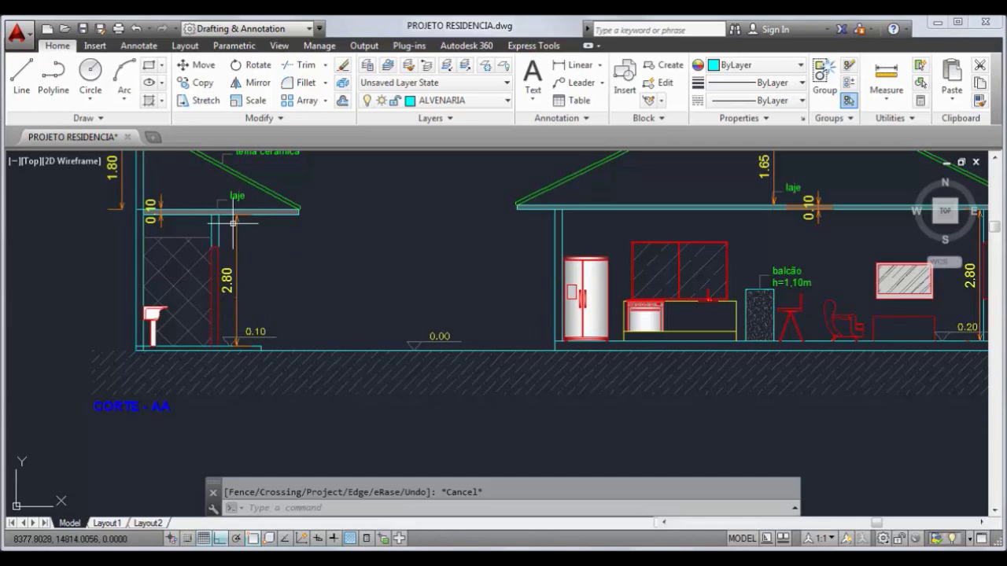
pyautogui.scroll(-3, 244, 228)
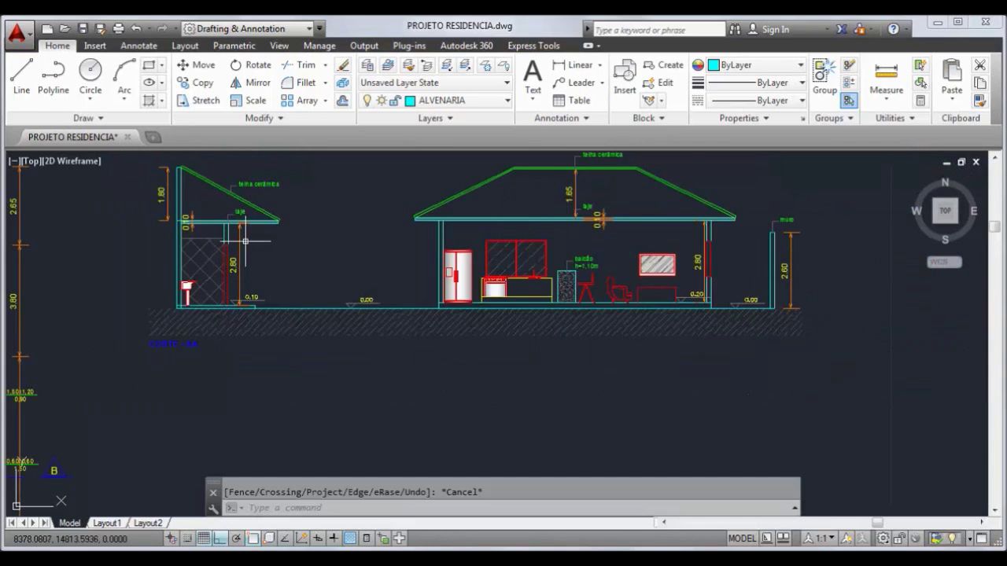
pyautogui.scroll(-5, 319, 317)
pyautogui.moveTo(474, 432)
pyautogui.mouseDown(button='middle')
pyautogui.moveTo(407, 387)
pyautogui.moveTo(406, 405)
pyautogui.mouseUp(button='middle')
# Offset the rectangle's bottom line 0.1 upward as the floor line.
pyautogui.write('o')
pyautogui.press('Return')
pyautogui.write('.')
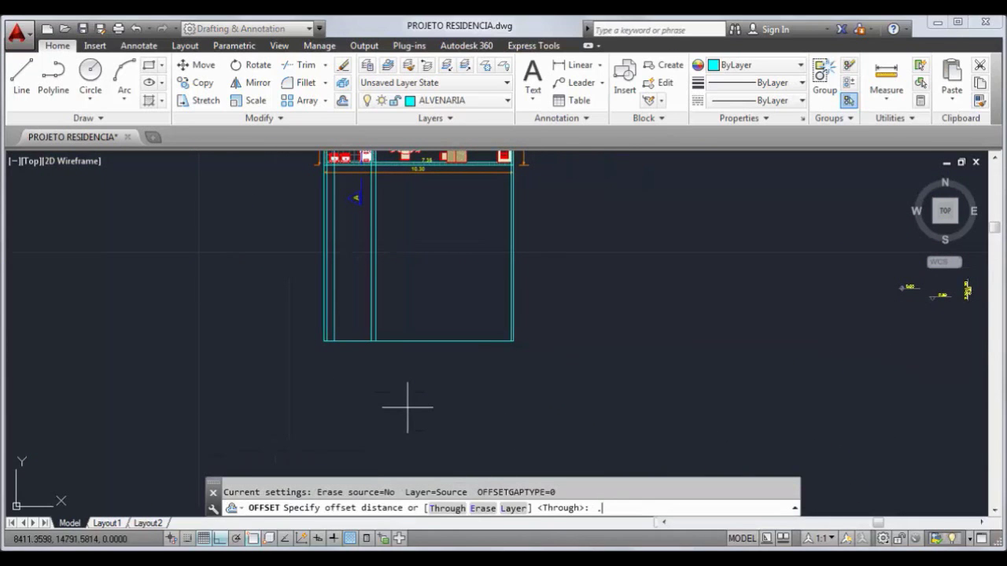
pyautogui.write('1')
pyautogui.press('Return')
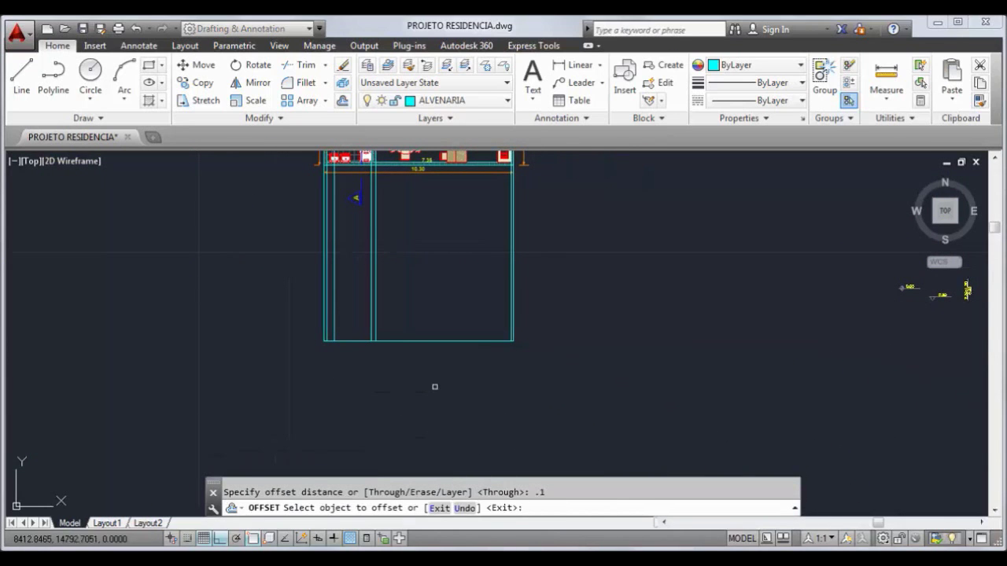
pyautogui.scroll(2, 450, 284)
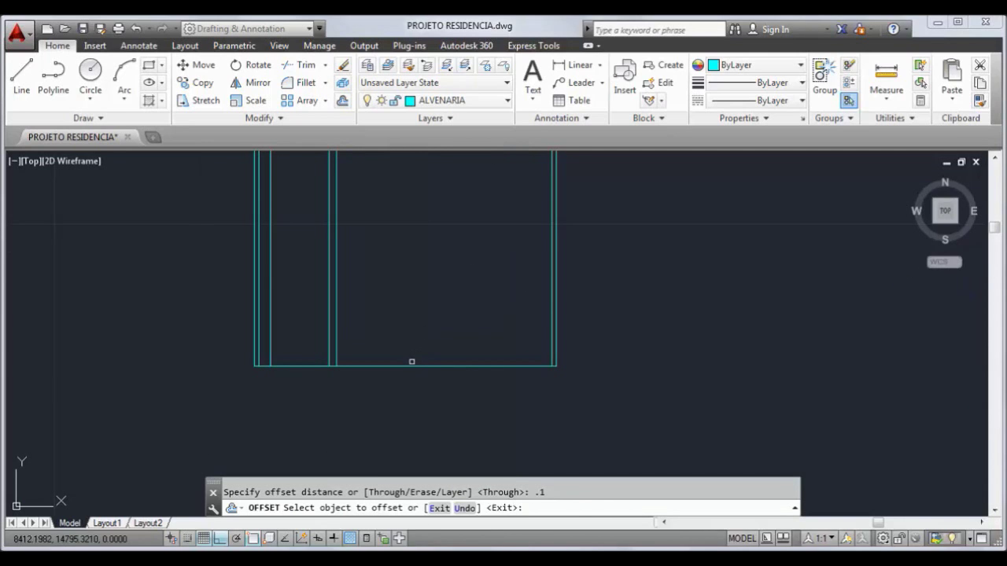
pyautogui.click(410, 366)
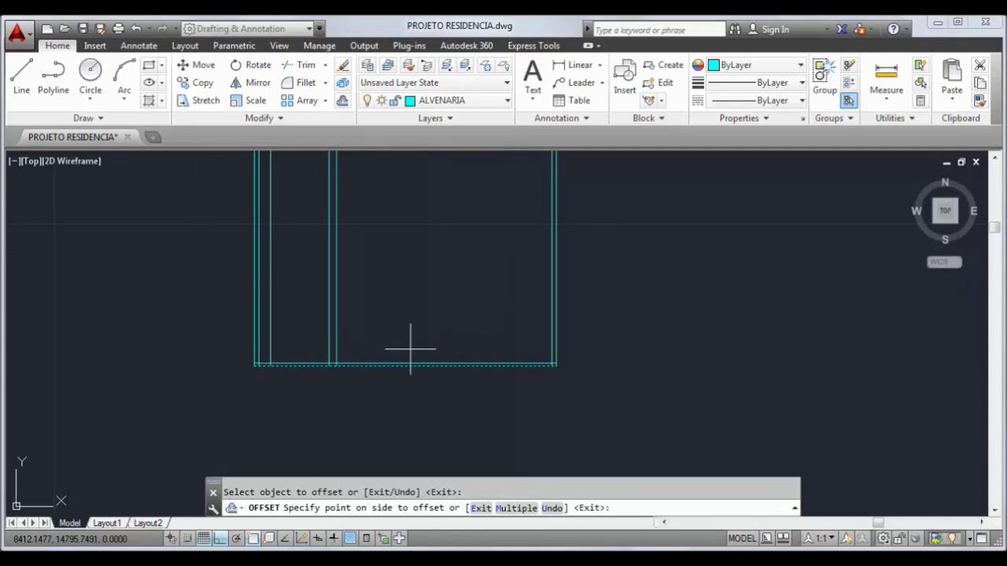
pyautogui.click(410, 347)
pyautogui.press('Escape')
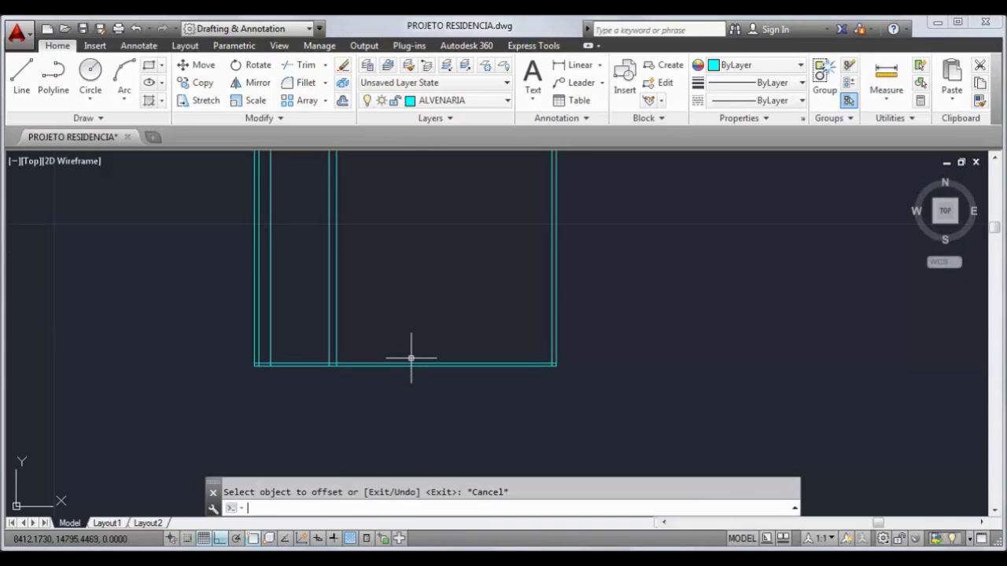
# Offset the floor line 2.8 upward.
pyautogui.write('o')
pyautogui.press('Return')
pyautogui.write('2.8')
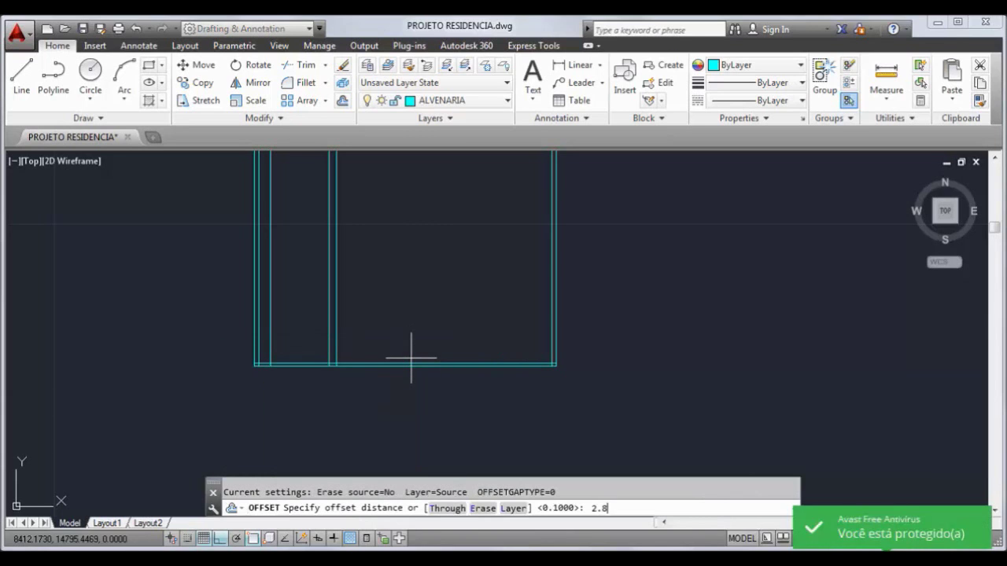
pyautogui.press('Return')
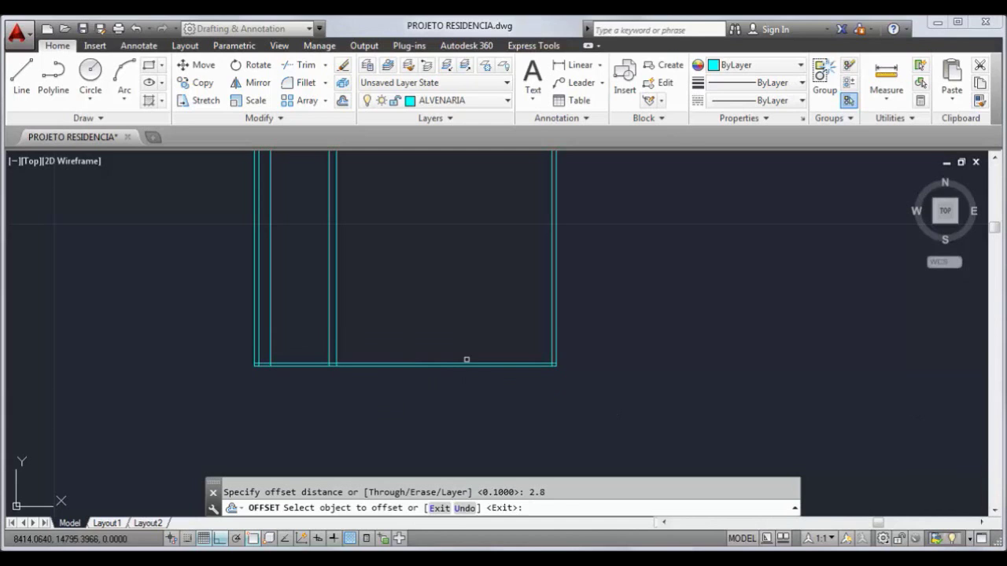
pyautogui.click(466, 364)
pyautogui.click(486, 265)
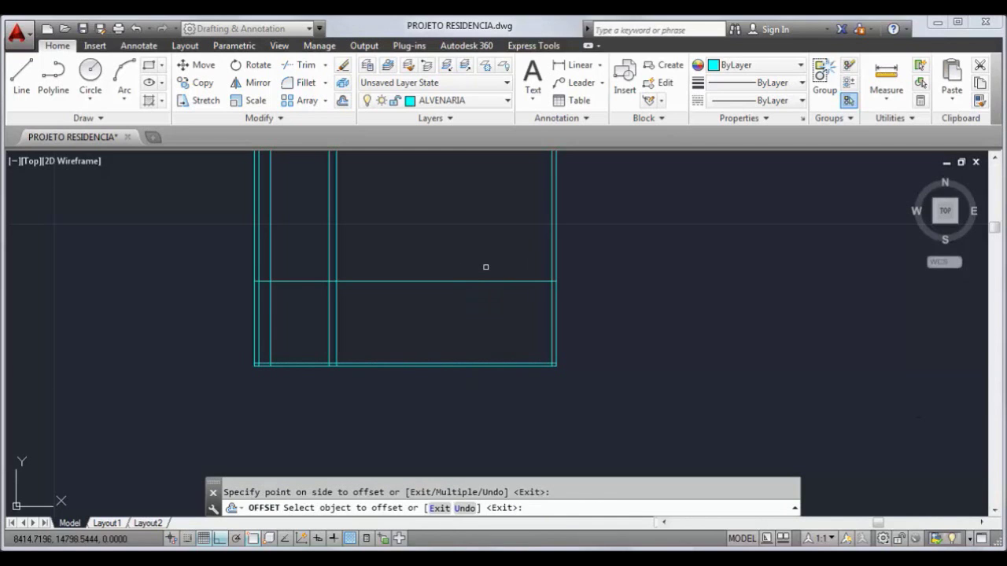
pyautogui.press('Escape')
# Offset the 2.8 line another 0.1 higher for the slab band.
pyautogui.write('o')
pyautogui.press('Return')
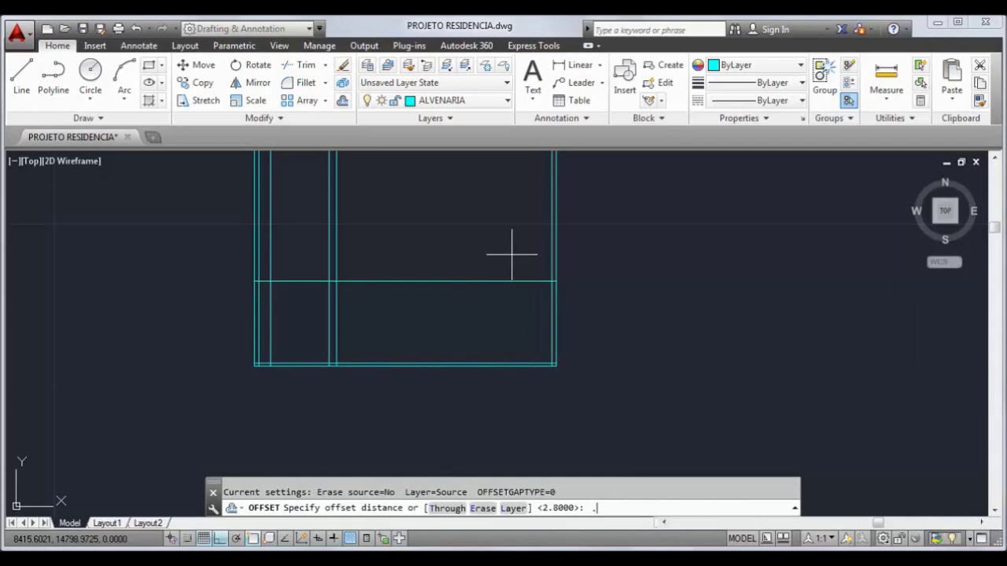
pyautogui.write('.1')
pyautogui.press('Return')
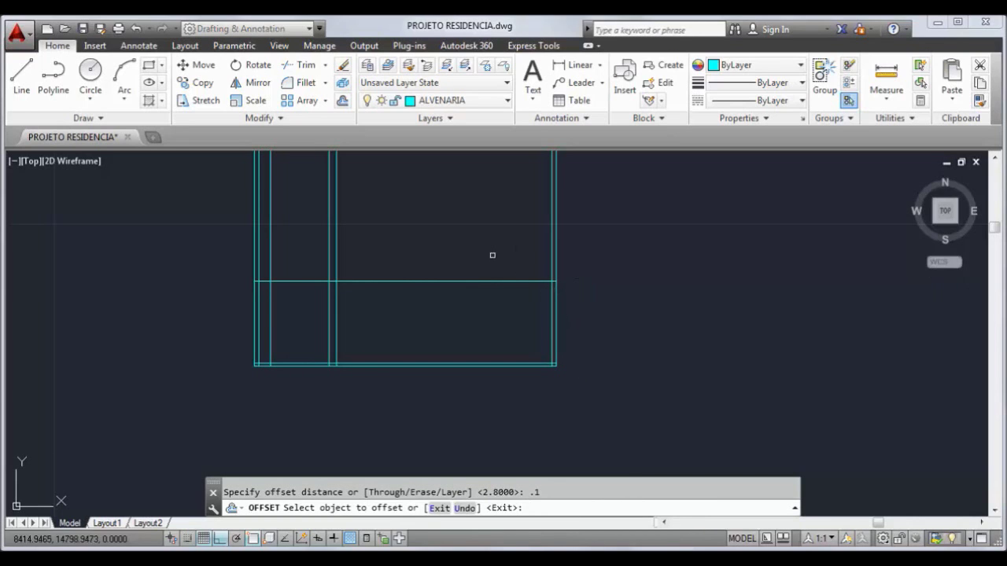
pyautogui.click(477, 279)
pyautogui.click(475, 254)
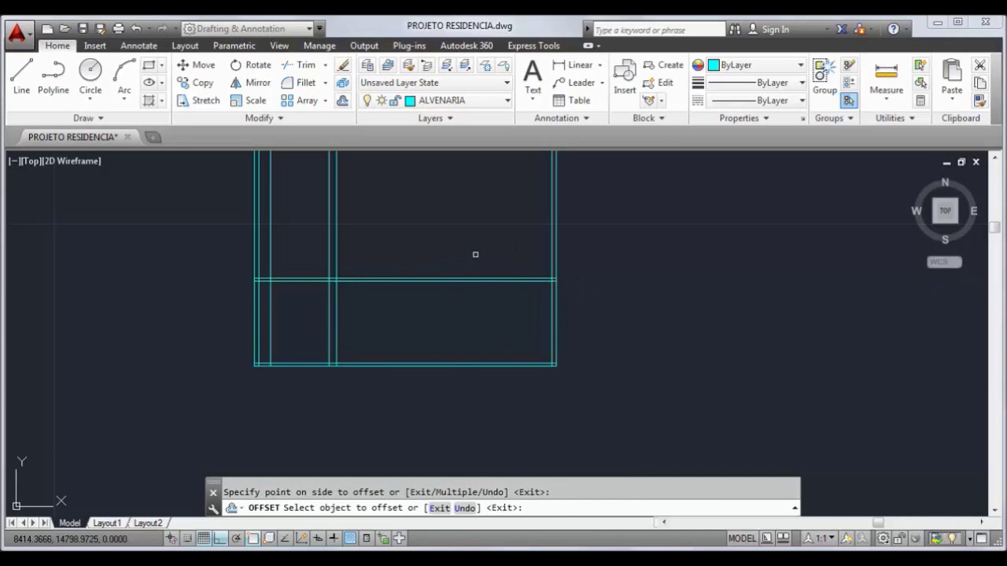
pyautogui.press('Escape')
# Start trimming the wall tops with TR and a crossing window.
pyautogui.write('tr')
pyautogui.press('Return')
pyautogui.press('Return')
pyautogui.click(230, 202)
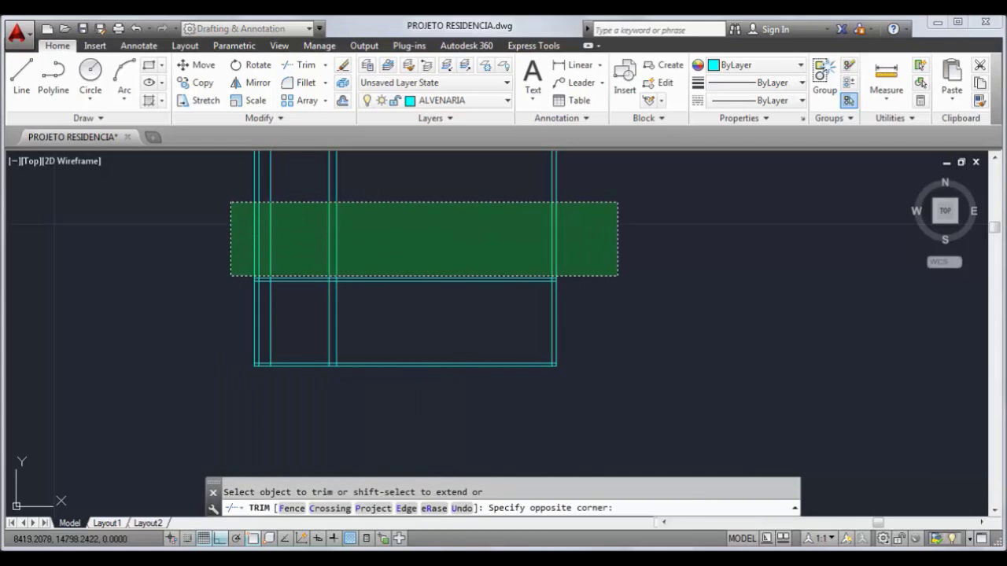
# Trim the wall lines above the slab and the segment crossing the top band.
pyautogui.click(619, 264)
pyautogui.scroll(5, 291, 266)
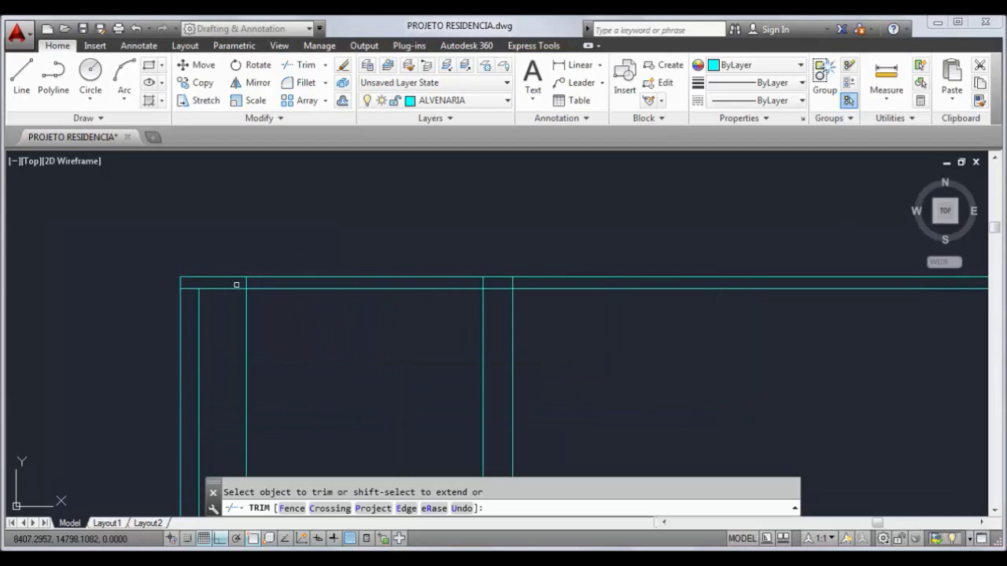
pyautogui.click(506, 281)
pyautogui.click(533, 281)
pyautogui.click(477, 280)
pyautogui.click(527, 282)
pyautogui.scroll(-3, 742, 332)
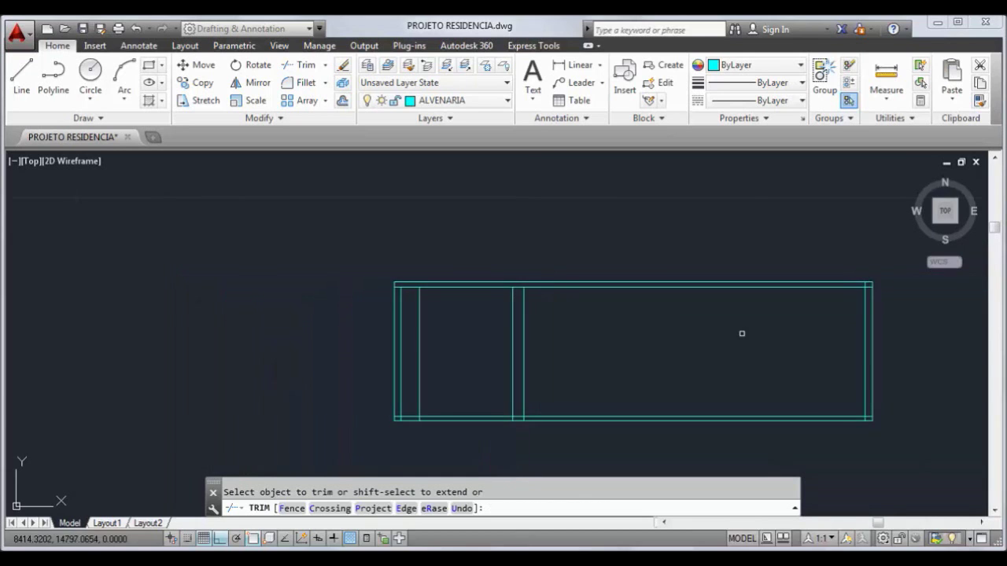
pyautogui.scroll(3, 614, 256)
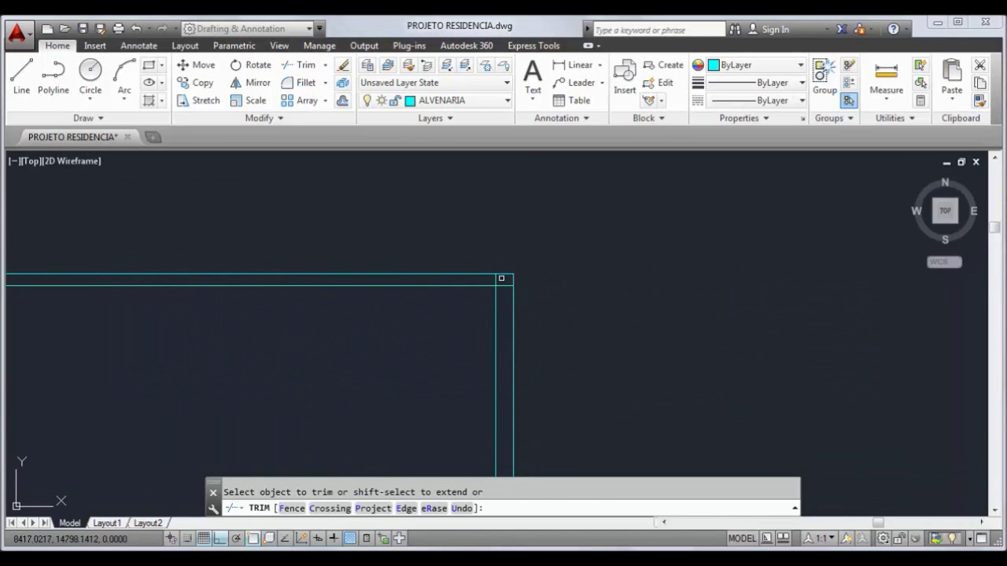
pyautogui.scroll(-3, 569, 286)
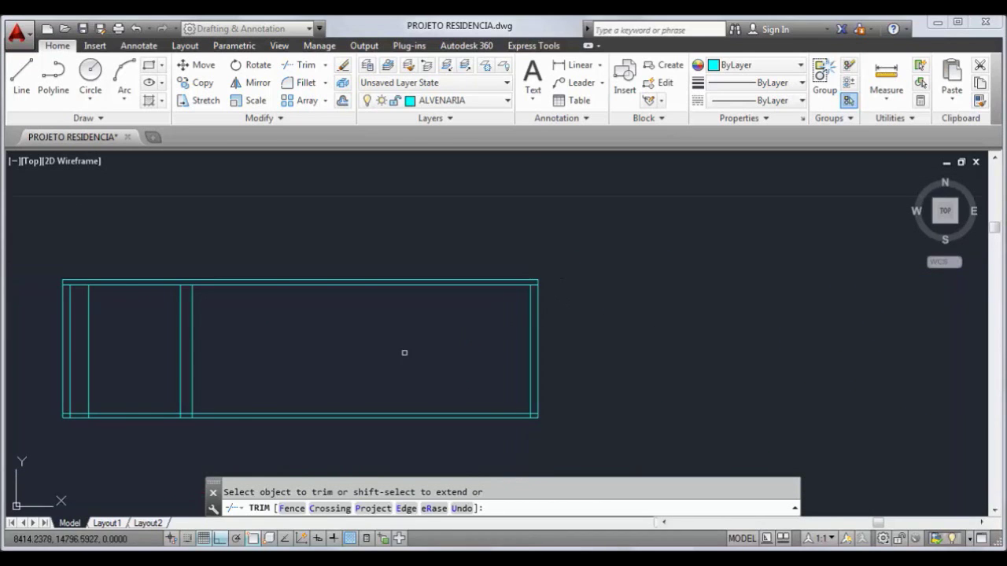
# Trim the two wall stubs at the base band and recentre the whole outline.
pyautogui.moveTo(404, 352); pyautogui.dragTo(544, 302, button='middle')
pyautogui.scroll(5, 232, 382)
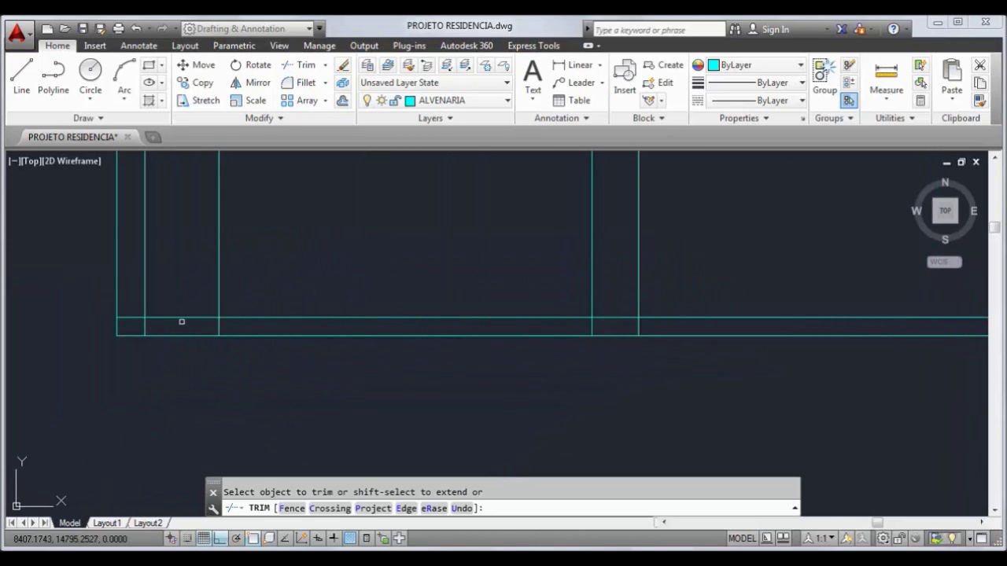
pyautogui.click(597, 327)
pyautogui.click(659, 327)
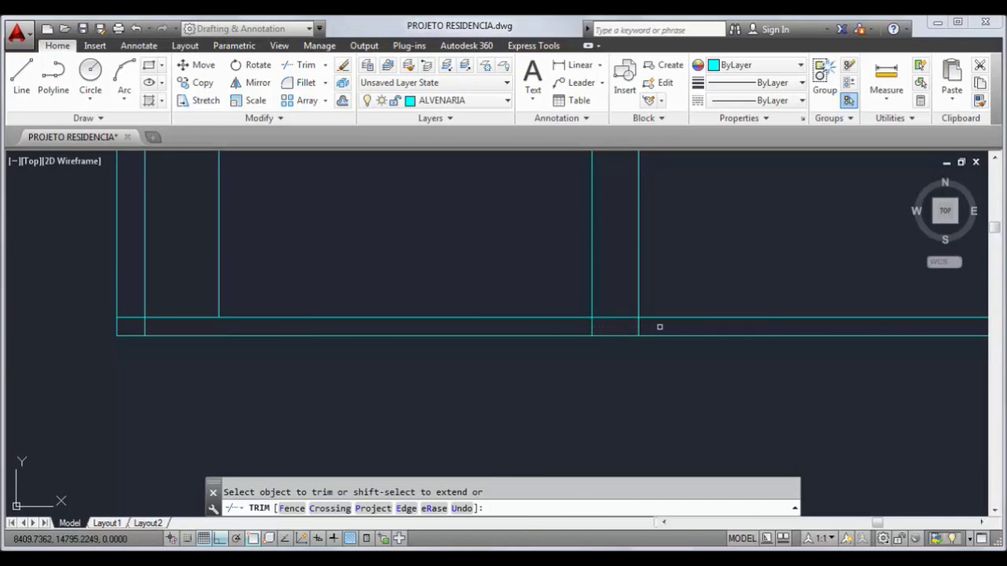
pyautogui.click(581, 325)
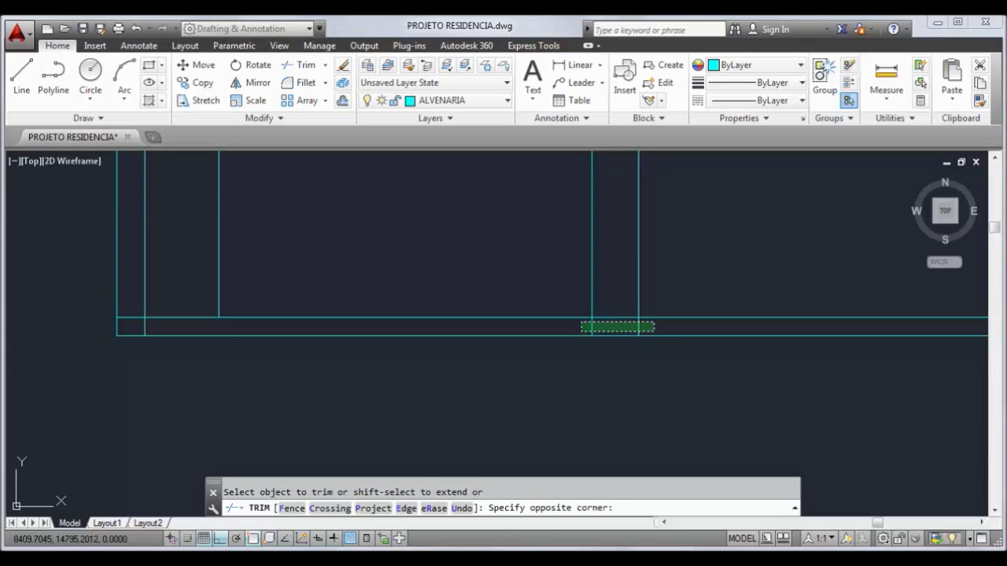
pyautogui.click(653, 331)
pyautogui.moveTo(654, 332)
pyautogui.mouseDown(button='middle')
pyautogui.moveTo(384, 398)
pyautogui.moveTo(118, 401)
pyautogui.mouseUp(button='middle')
pyautogui.moveTo(904, 406)
pyautogui.mouseDown(button='middle')
pyautogui.moveTo(446, 377)
pyautogui.moveTo(372, 390)
pyautogui.mouseUp(button='middle')
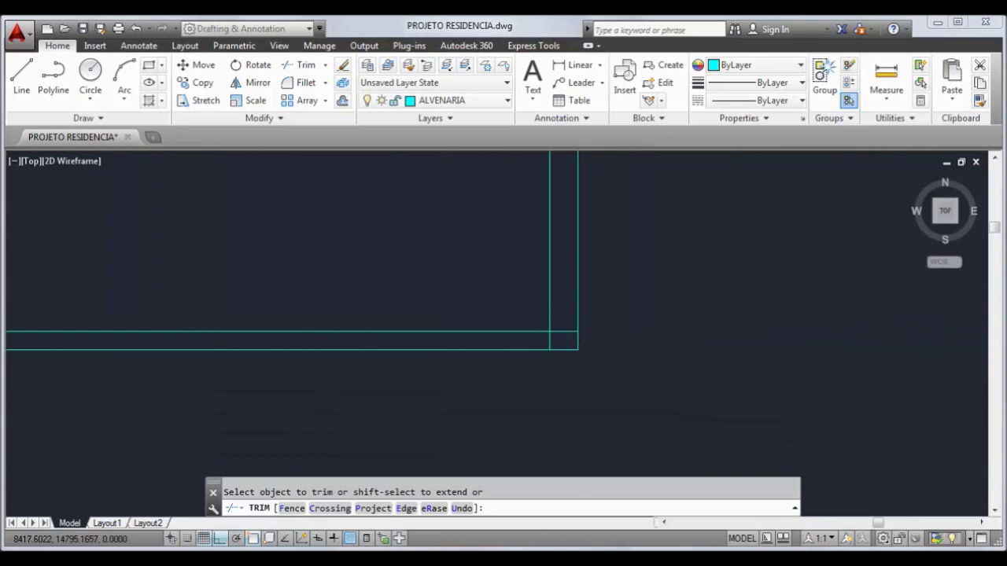
pyautogui.scroll(-6, 705, 355)
pyautogui.moveTo(485, 331); pyautogui.dragTo(469, 331, button='middle')
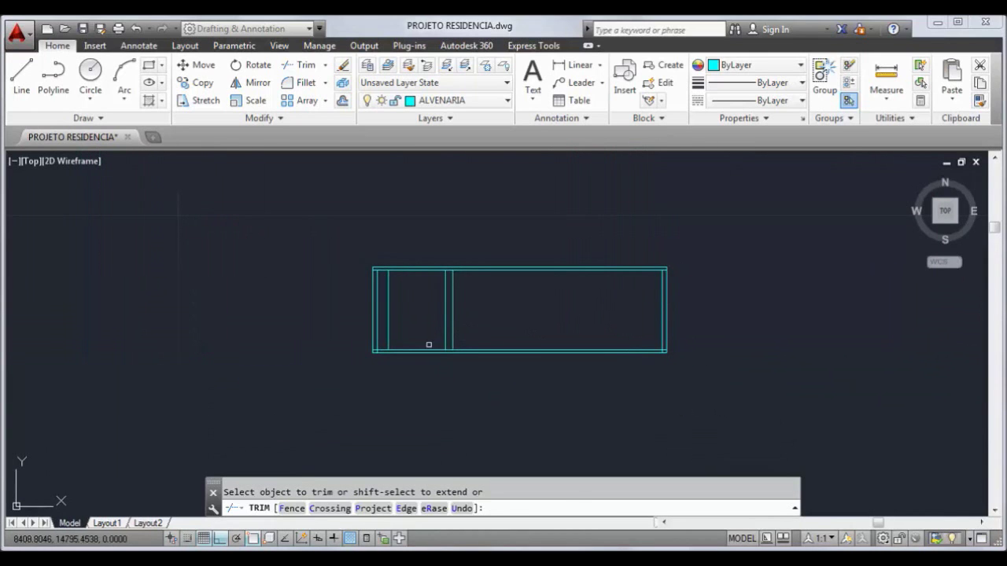
# Offset the rectangle's top line 2.1 downward for the door head.
pyautogui.press('Escape')
pyautogui.write('o')
pyautogui.press('Return')
pyautogui.write('2.1')
pyautogui.press('Return')
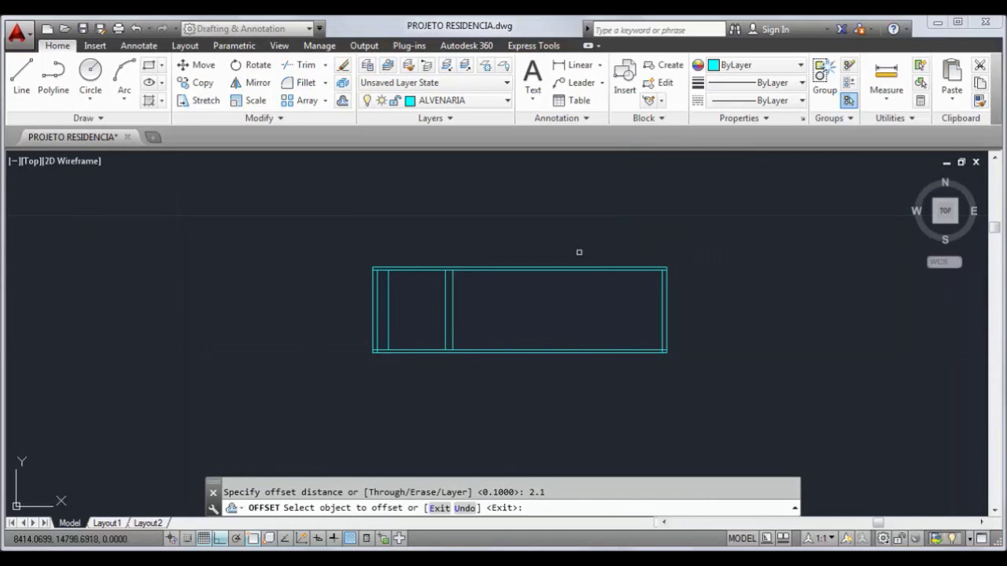
pyautogui.scroll(2, 409, 333)
pyautogui.click(425, 227)
pyautogui.click(434, 270)
pyautogui.press('Escape')
# Fillet the door head line into both jambs to close the opening's corners.
pyautogui.click(307, 83)
pyautogui.scroll(2, 391, 258)
pyautogui.click(365, 309)
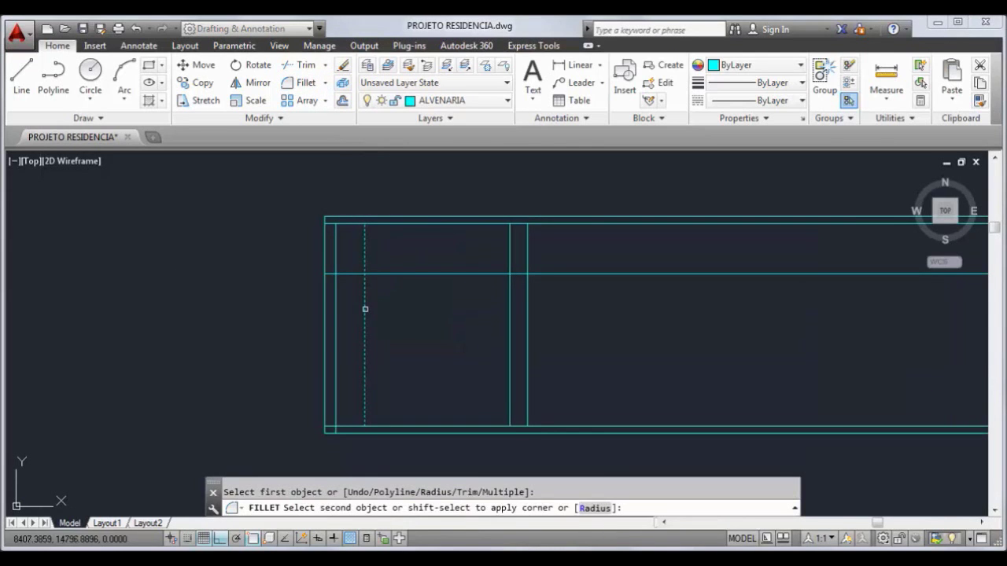
pyautogui.click(381, 273)
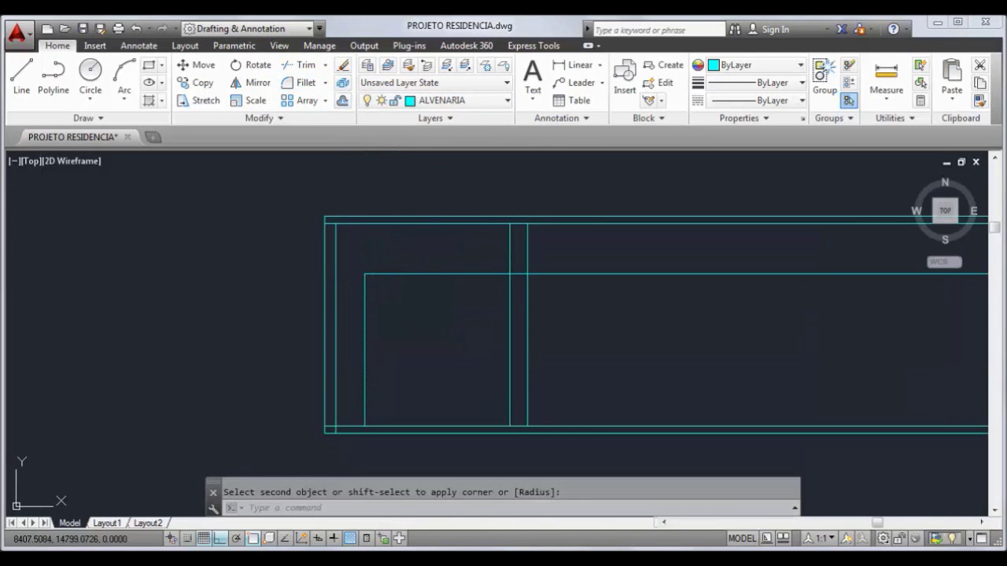
pyautogui.click(303, 82)
pyautogui.click(472, 274)
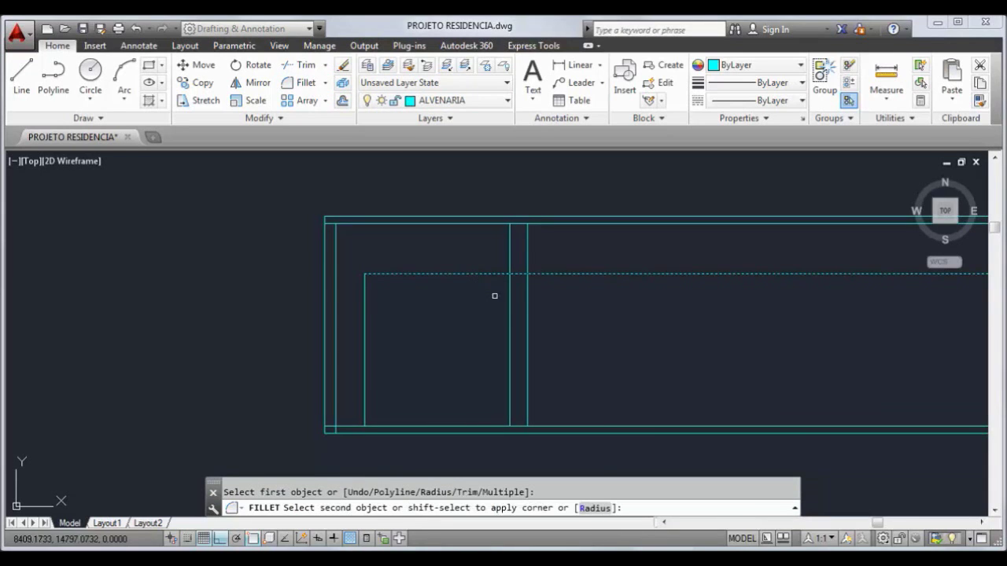
pyautogui.click(509, 311)
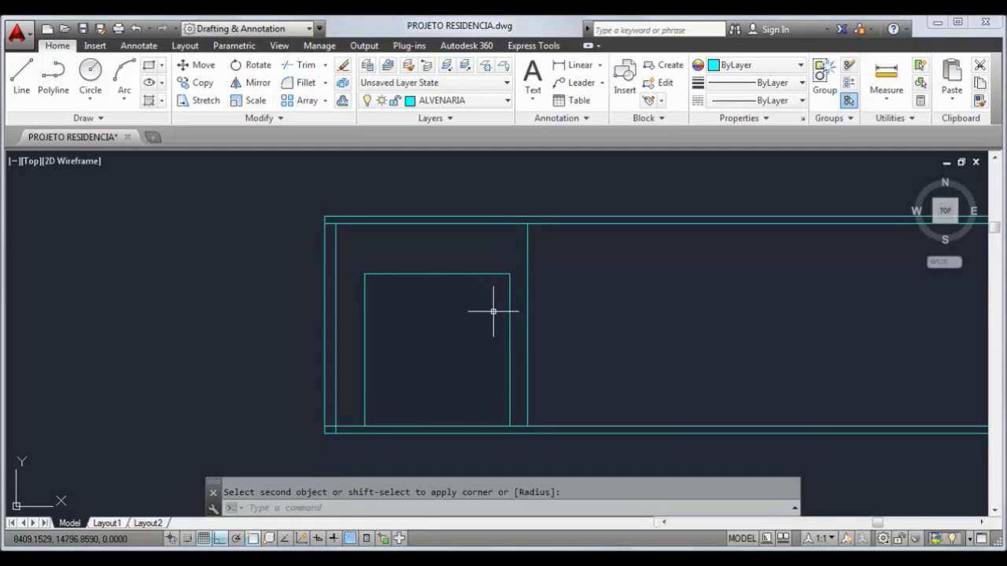
pyautogui.scroll(-1, 583, 296)
pyautogui.moveTo(583, 296); pyautogui.dragTo(467, 294, button='middle')
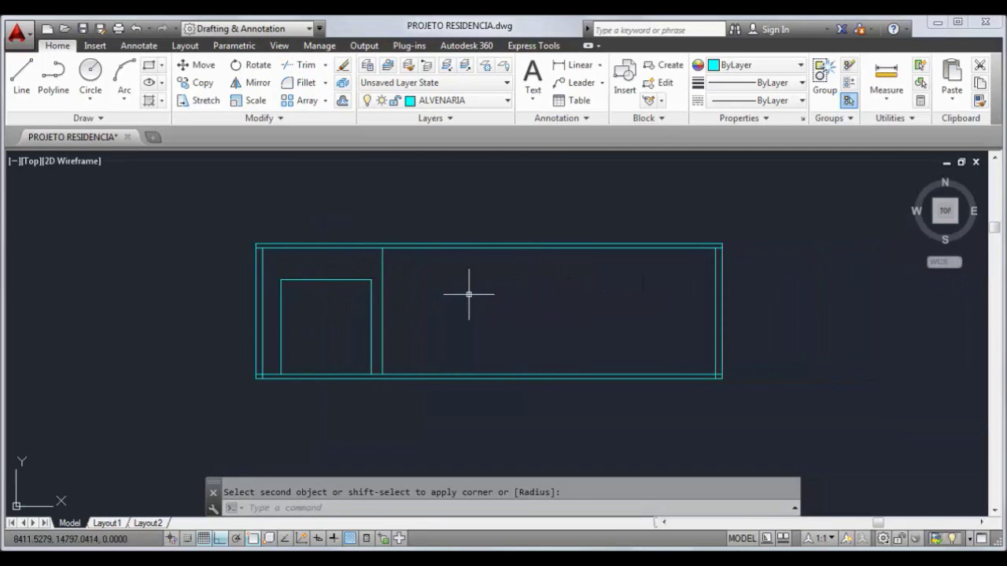
pyautogui.press('Escape')
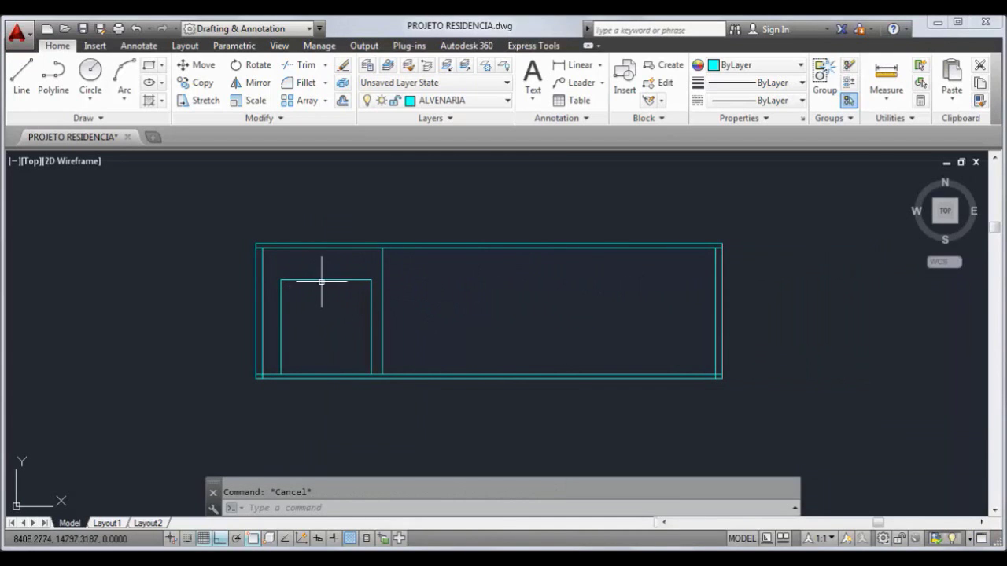
# Put the door rectangle's lines on the ESQUADRIA 1 layer so they show red.
pyautogui.click(322, 281)
pyautogui.click(305, 282)
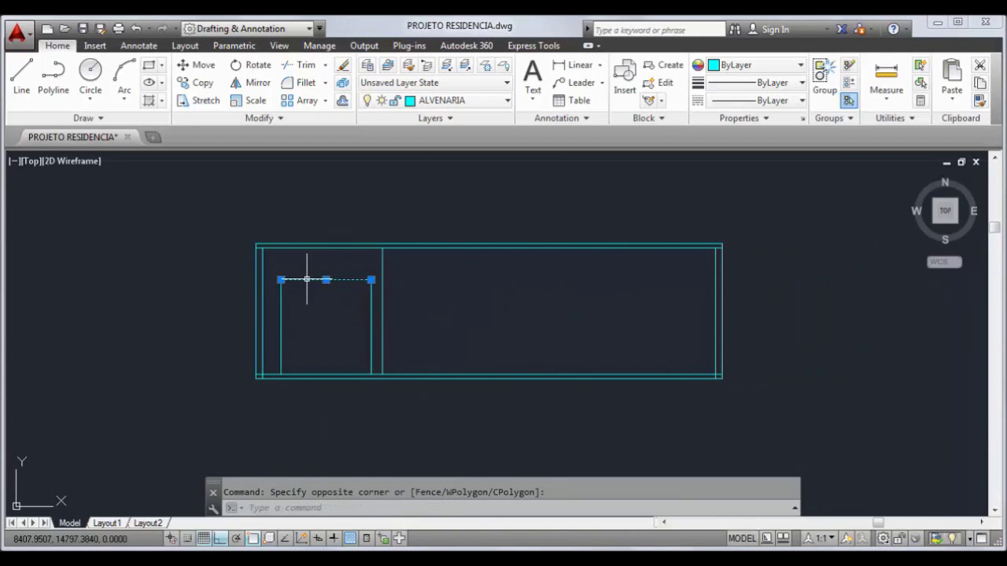
pyautogui.click(281, 327)
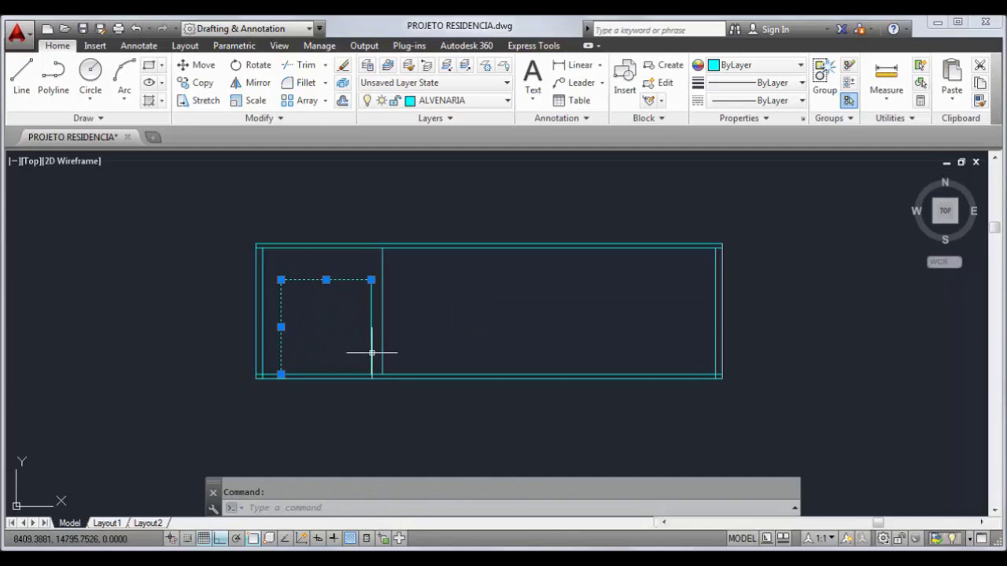
pyautogui.click(477, 103)
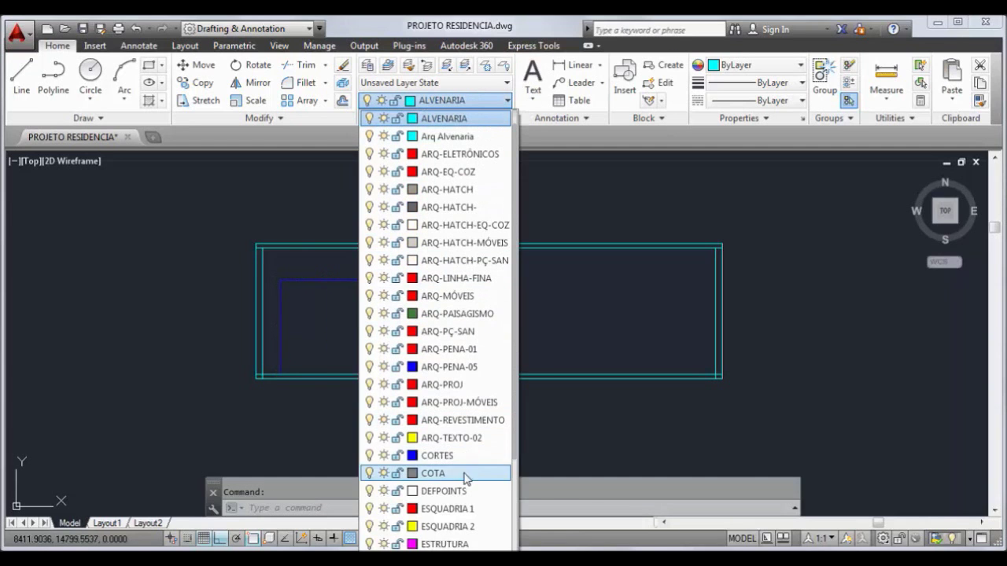
pyautogui.click(464, 509)
pyautogui.press('Escape')
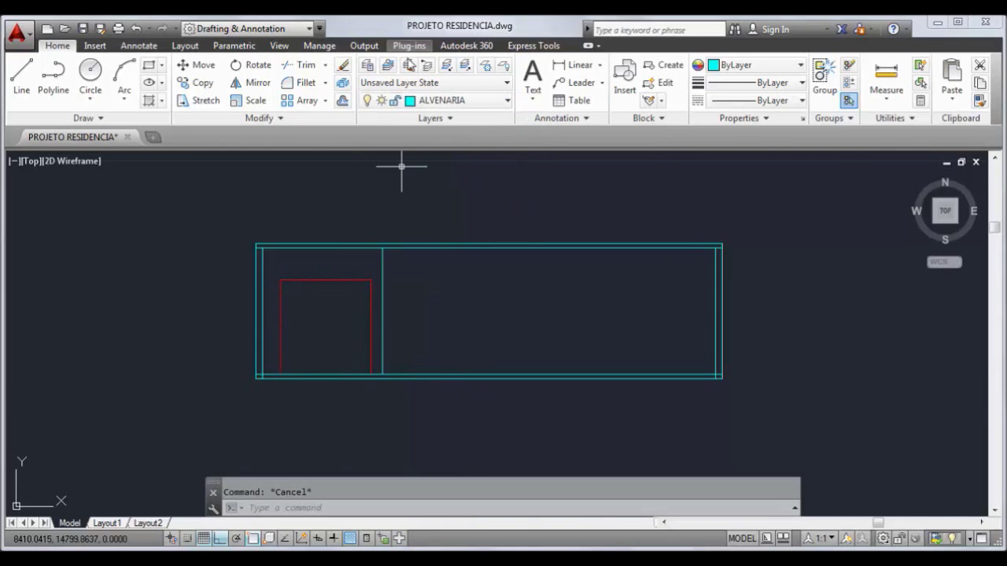
# Make ESQUADRIA 1 the current layer.
pyautogui.click(436, 99)
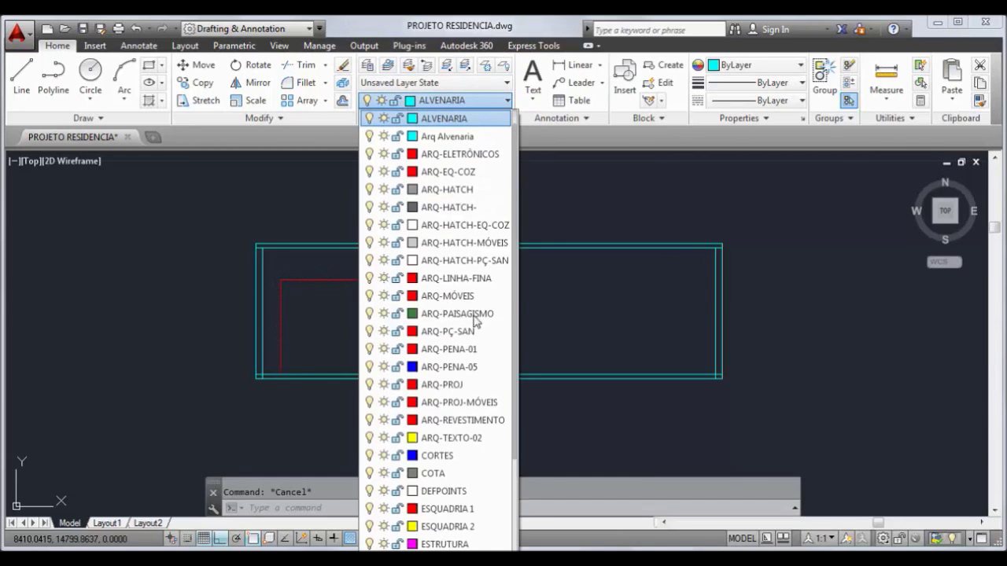
pyautogui.click(427, 508)
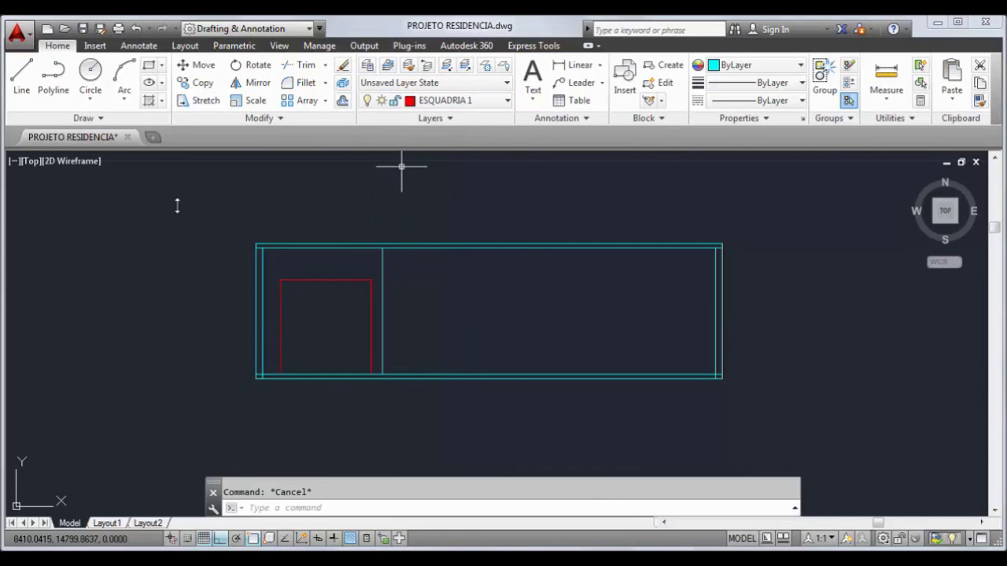
pyautogui.click(21, 78)
pyautogui.scroll(2, 290, 297)
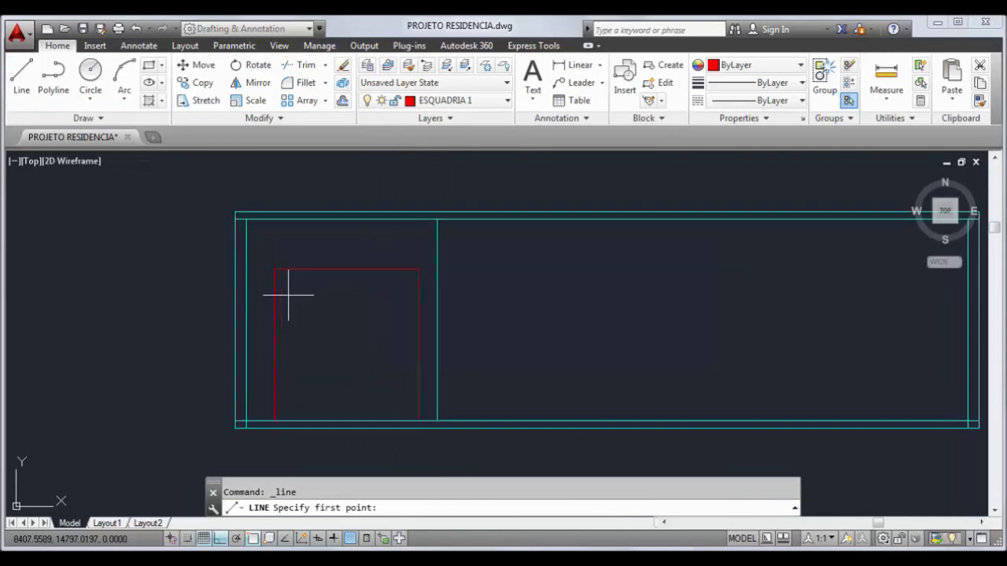
# Draw a vertical centre line from the door's top midpoint down to its bottom.
pyautogui.click(349, 268)
pyautogui.click(346, 421)
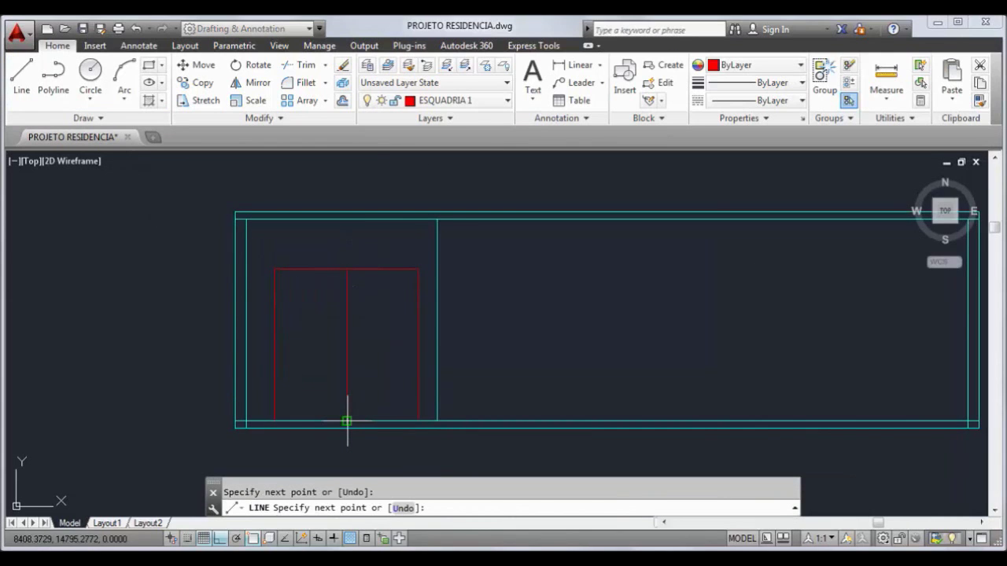
pyautogui.press('Escape')
# Offset the door's top, left and right edges and both sides of the centre line by 0.03.
pyautogui.write('o')
pyautogui.press('Return')
pyautogui.write('.')
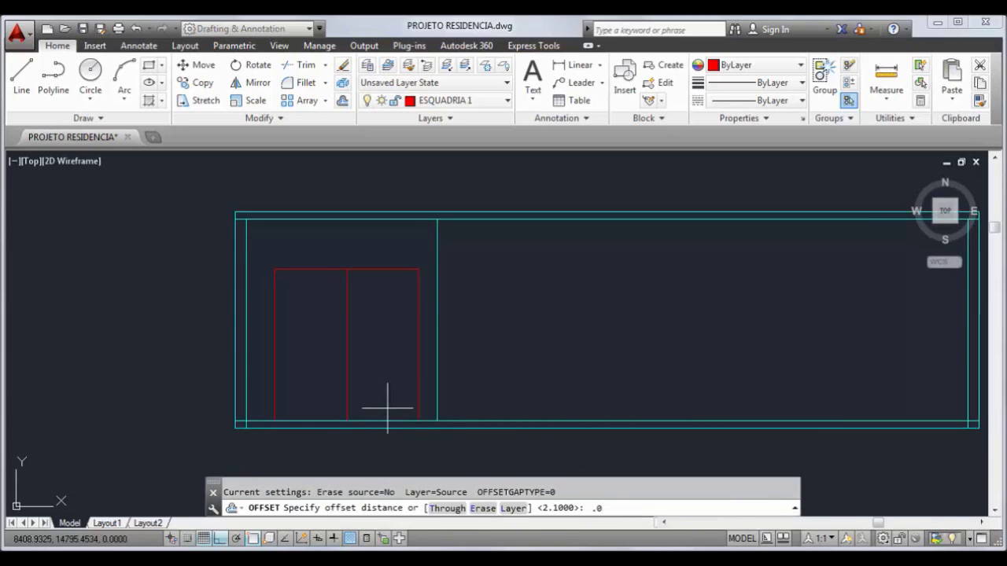
pyautogui.write('03')
pyautogui.press('Return')
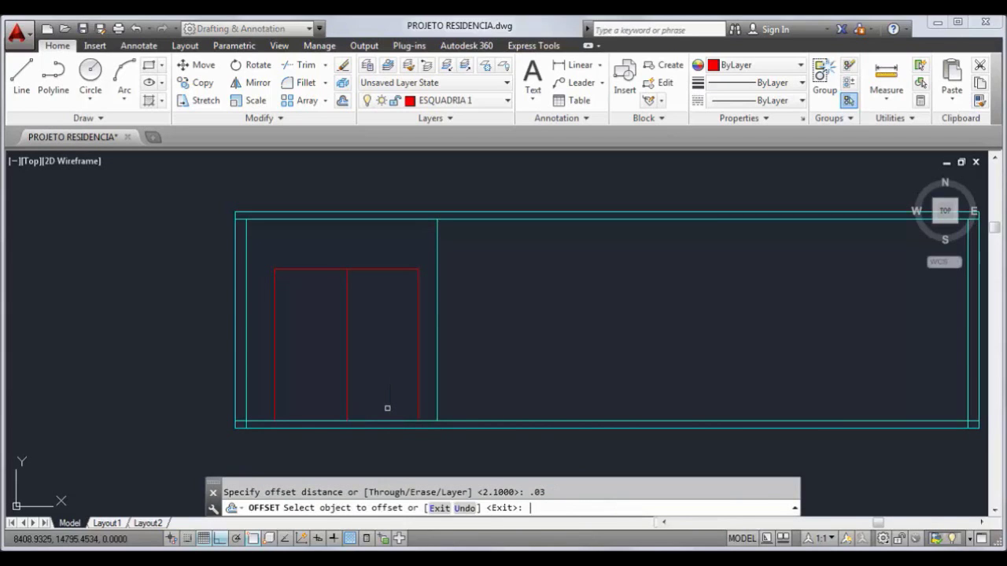
pyautogui.click(315, 269)
pyautogui.click(314, 247)
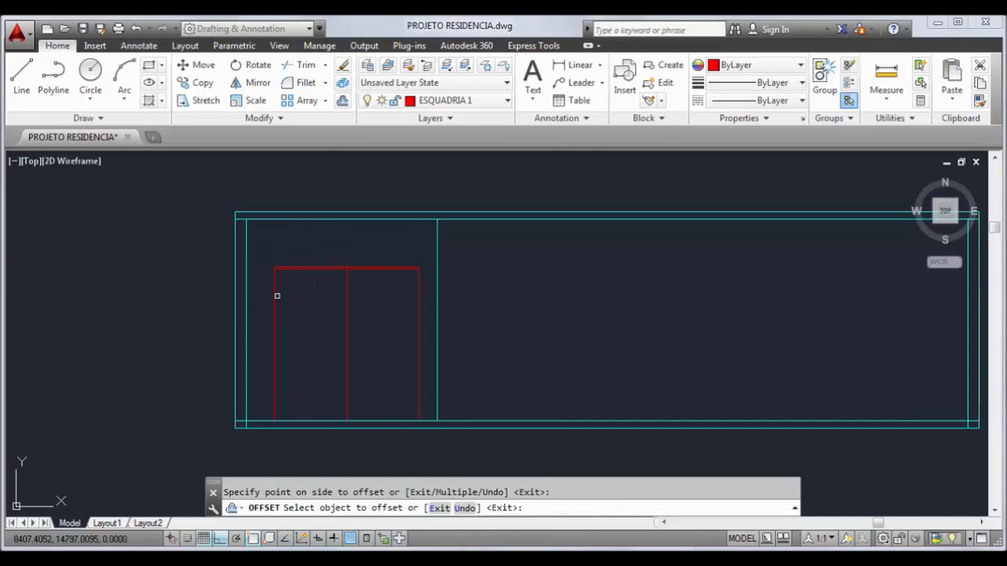
pyautogui.click(275, 304)
pyautogui.click(261, 303)
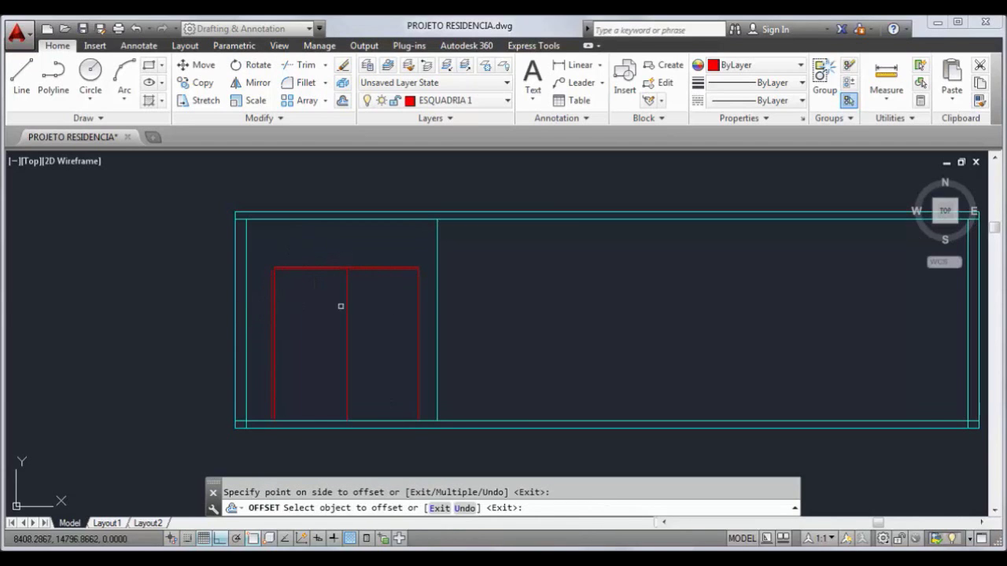
pyautogui.click(417, 322)
pyautogui.click(470, 319)
pyautogui.click(348, 333)
pyautogui.click(366, 328)
pyautogui.click(347, 337)
pyautogui.click(319, 332)
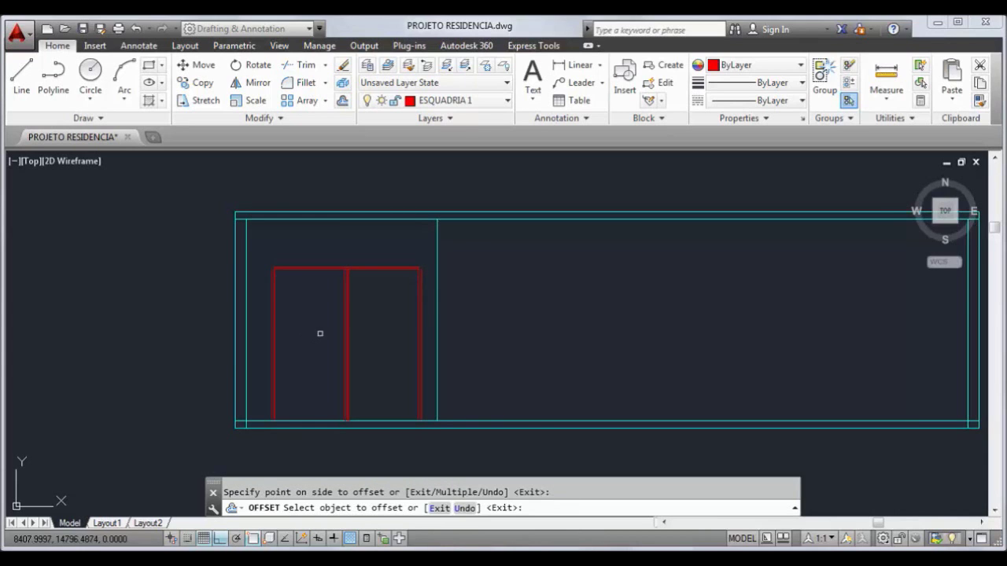
pyautogui.press('Escape')
# Fillet the door frame's top-right corner with radius 0 for a sharp join.
pyautogui.click(306, 84)
pyautogui.scroll(5, 293, 246)
pyautogui.click(301, 228)
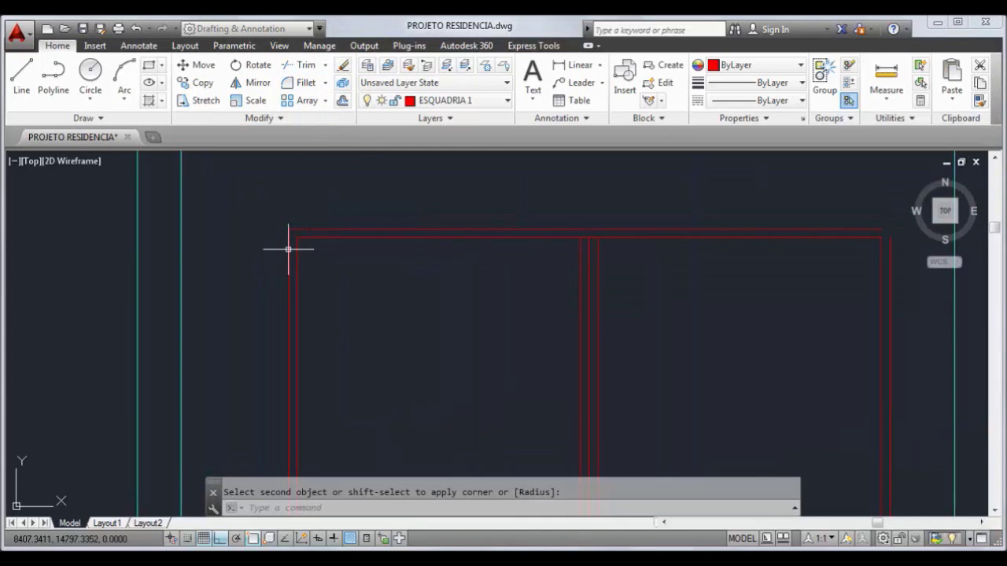
pyautogui.press('Escape')
pyautogui.press('Return')
pyautogui.moveTo(677, 299); pyautogui.dragTo(435, 320, button='middle')
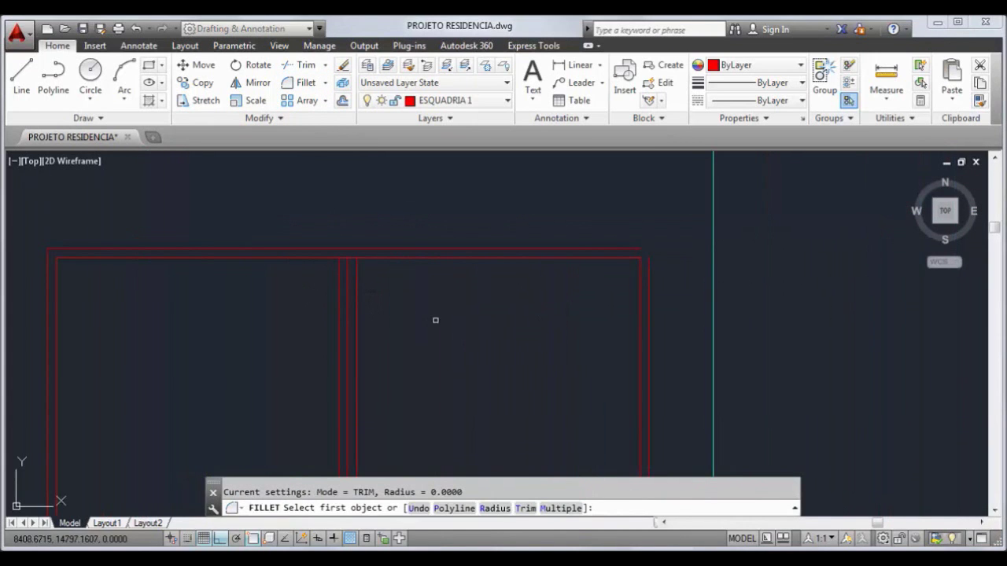
pyautogui.click(639, 252)
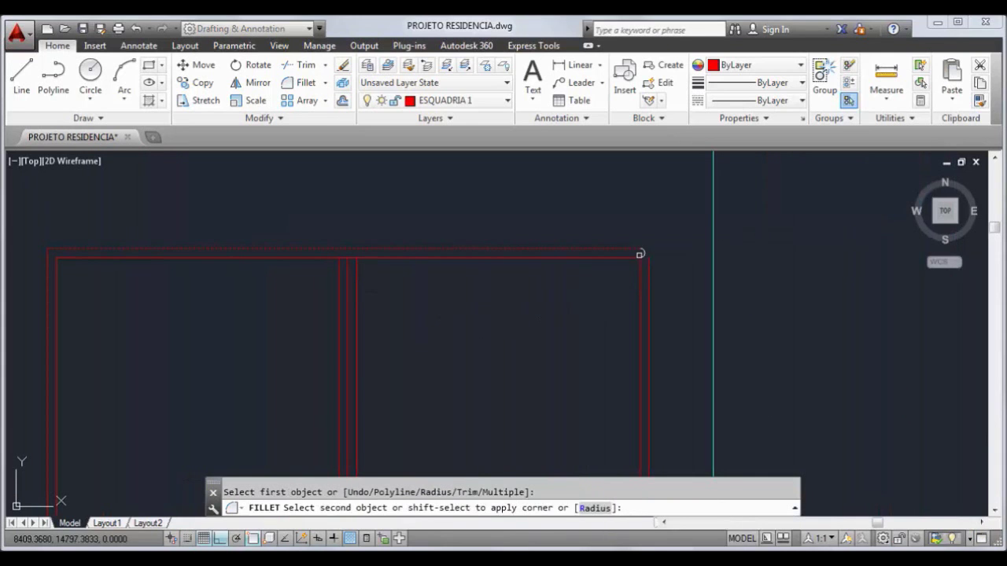
pyautogui.click(648, 269)
pyautogui.scroll(-1, 521, 381)
pyautogui.moveTo(528, 438); pyautogui.dragTo(467, 180, button='middle')
pyautogui.scroll(-1, 467, 321)
pyautogui.scroll(-2, 411, 358)
pyautogui.moveTo(512, 359); pyautogui.dragTo(423, 318, button='middle')
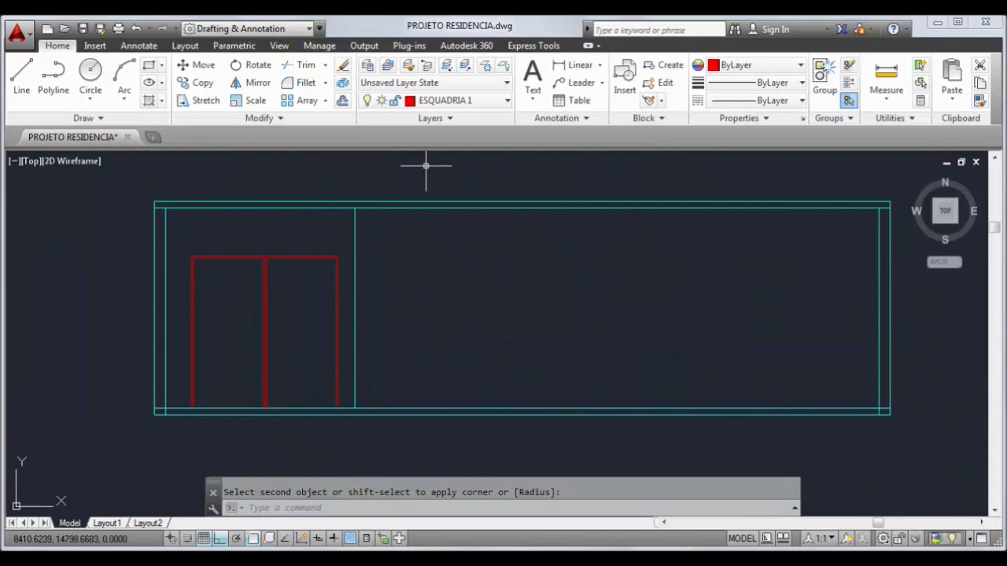
# Make HACHURA current and fill both door leaves with ANSI36 hatch at scale 0.05.
pyautogui.click(461, 103)
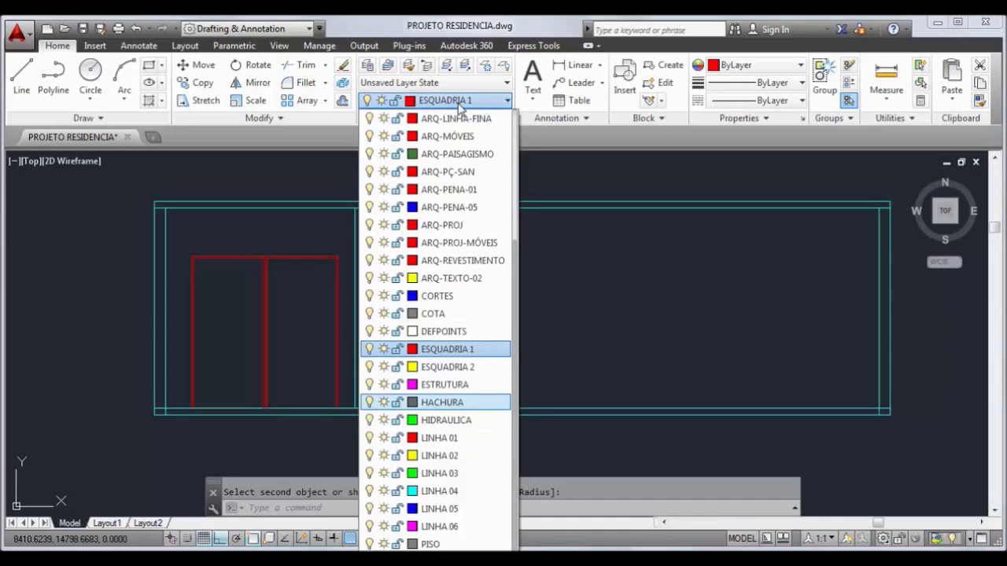
pyautogui.click(440, 402)
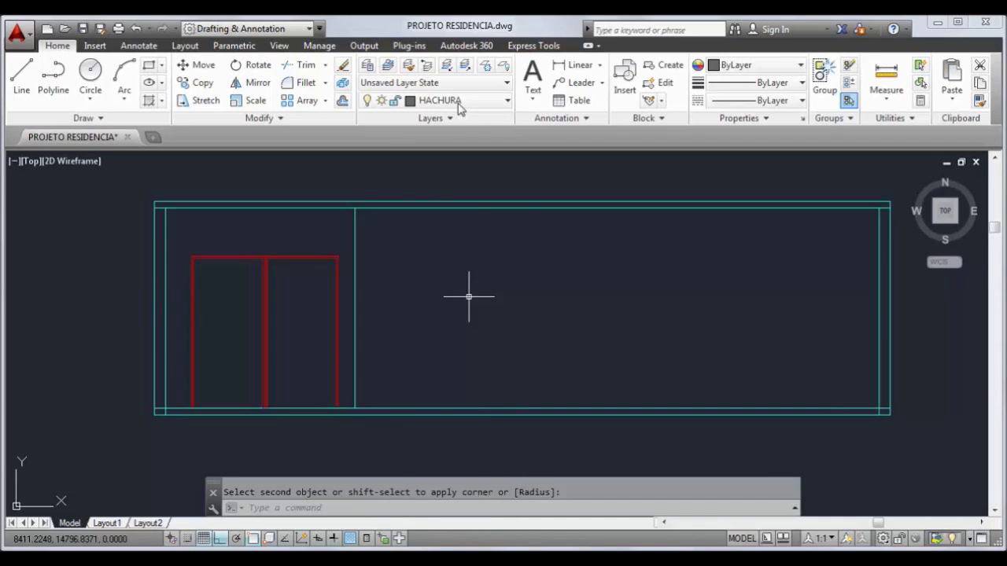
pyautogui.write('hatch')
pyautogui.press('Return')
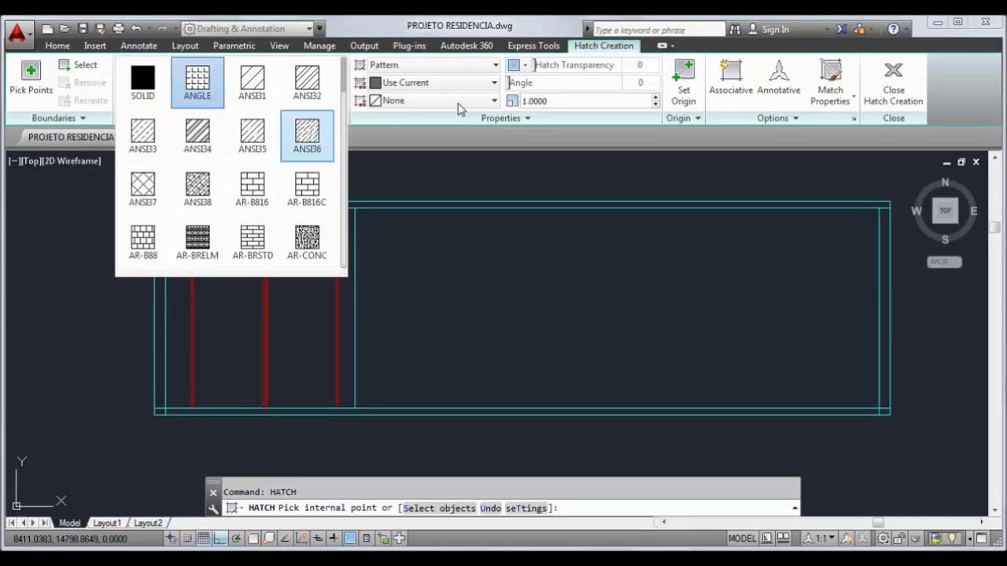
pyautogui.click(306, 134)
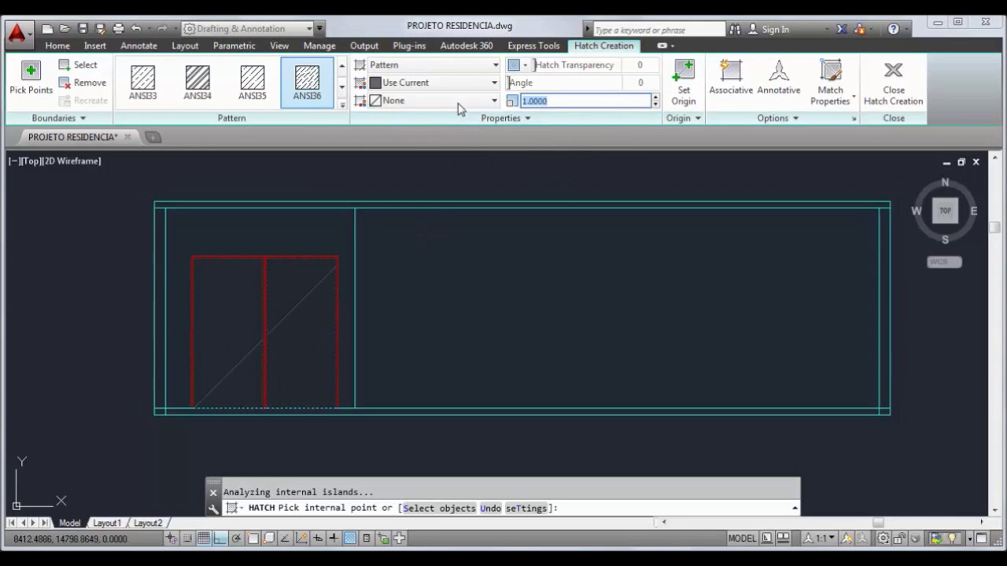
pyautogui.press('BackSpace')
pyautogui.press('Return')
pyautogui.press('Return')
pyautogui.write('.05')
pyautogui.press('Return')
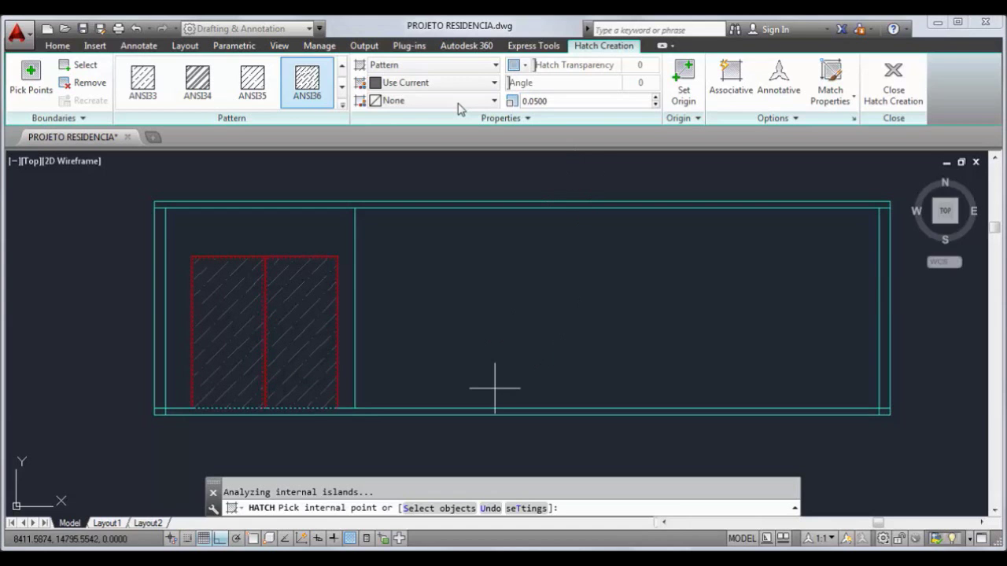
pyautogui.press('Return')
pyautogui.scroll(-4, 512, 347)
pyautogui.moveTo(517, 351)
pyautogui.mouseDown(button='middle')
pyautogui.moveTo(456, 418)
pyautogui.moveTo(457, 501)
pyautogui.moveTo(456, 446)
pyautogui.mouseUp(button='middle')
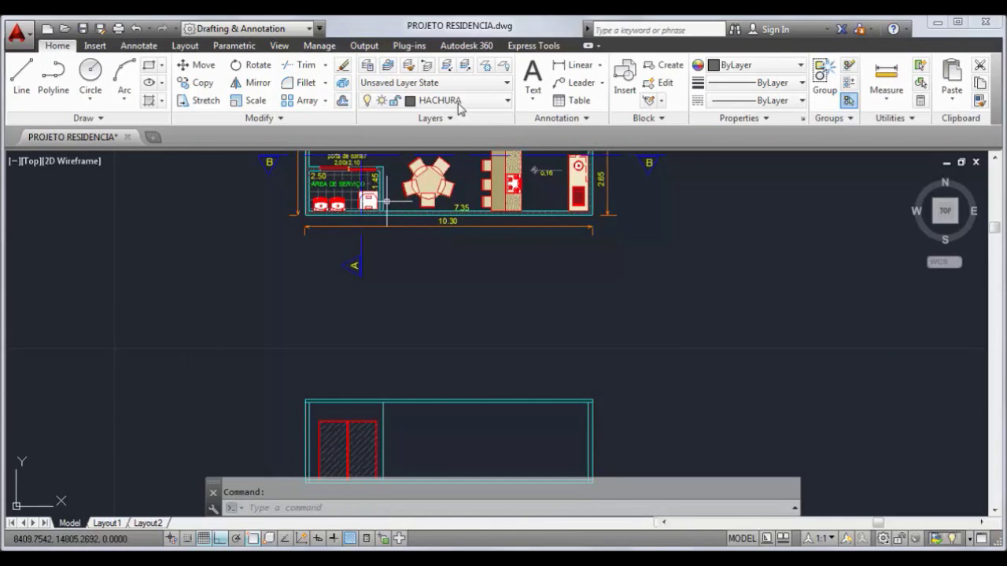
# Place a vertical construction line through the plan point, then delete it.
pyautogui.click(83, 118)
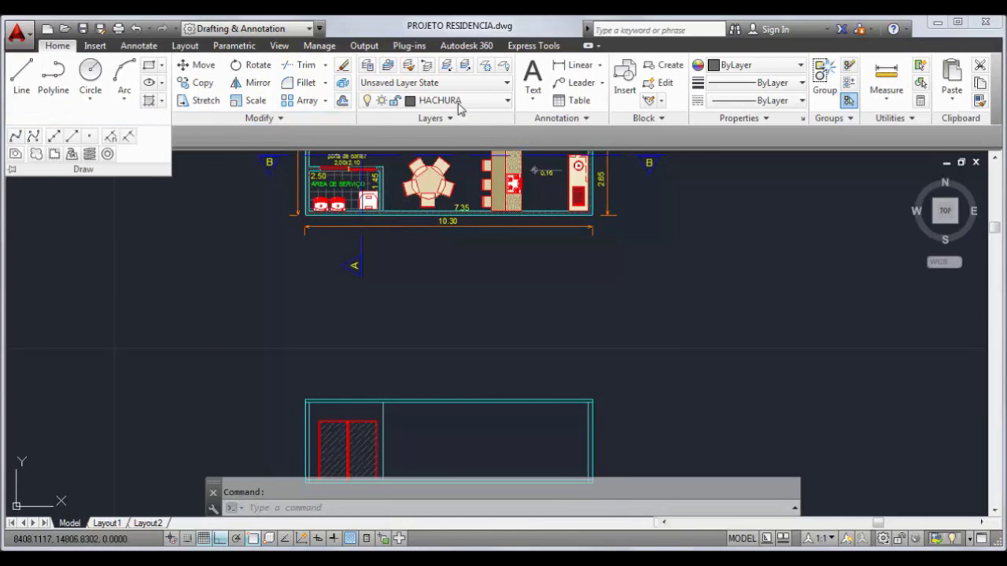
pyautogui.click(71, 136)
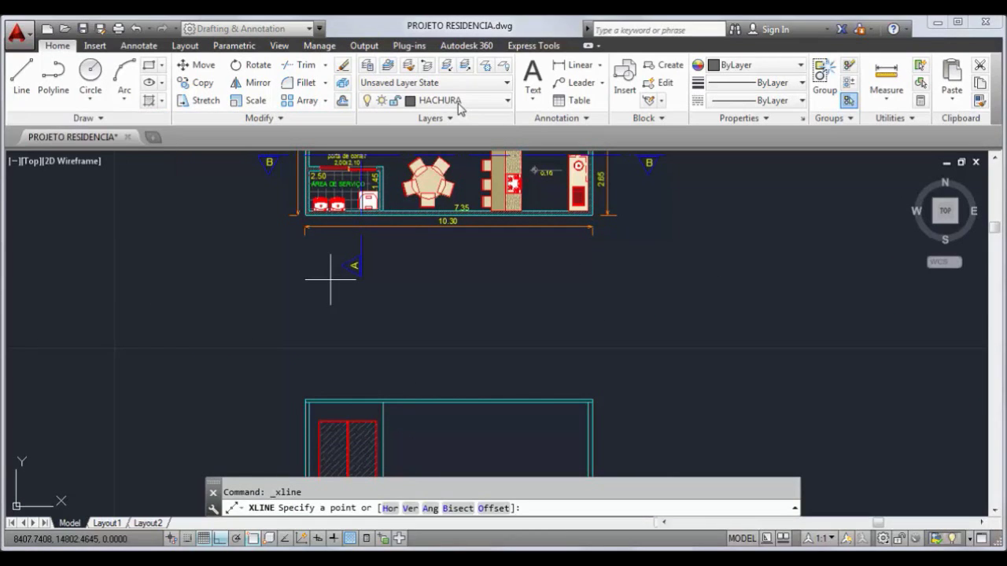
pyautogui.write('v')
pyautogui.press('Return')
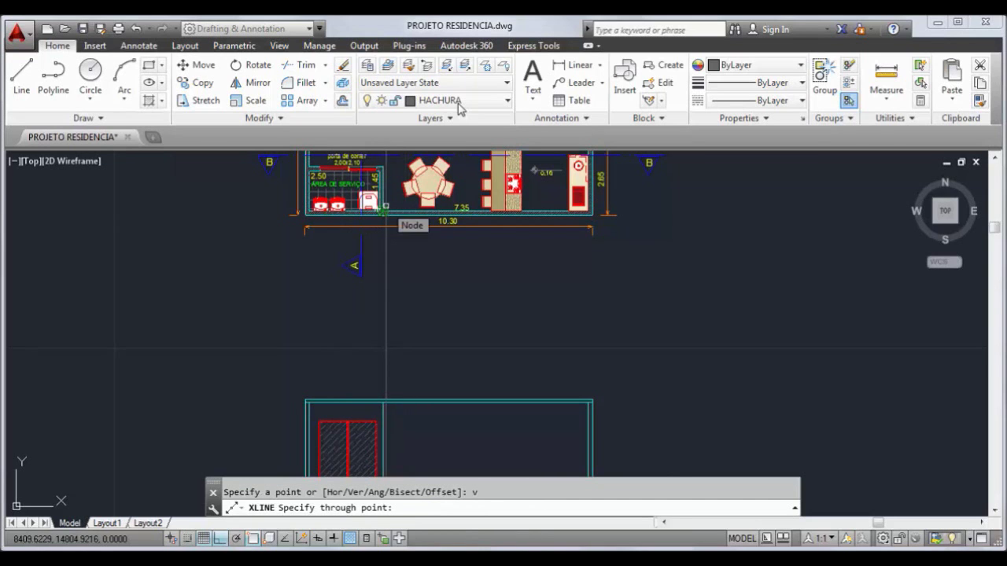
pyautogui.scroll(4, 385, 209)
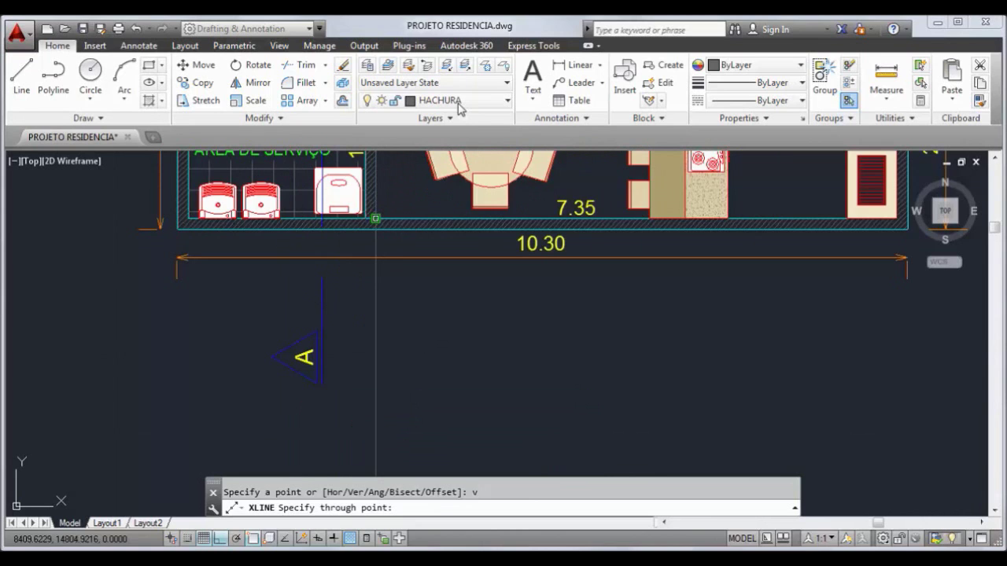
pyautogui.click(376, 217)
pyautogui.scroll(-4, 388, 206)
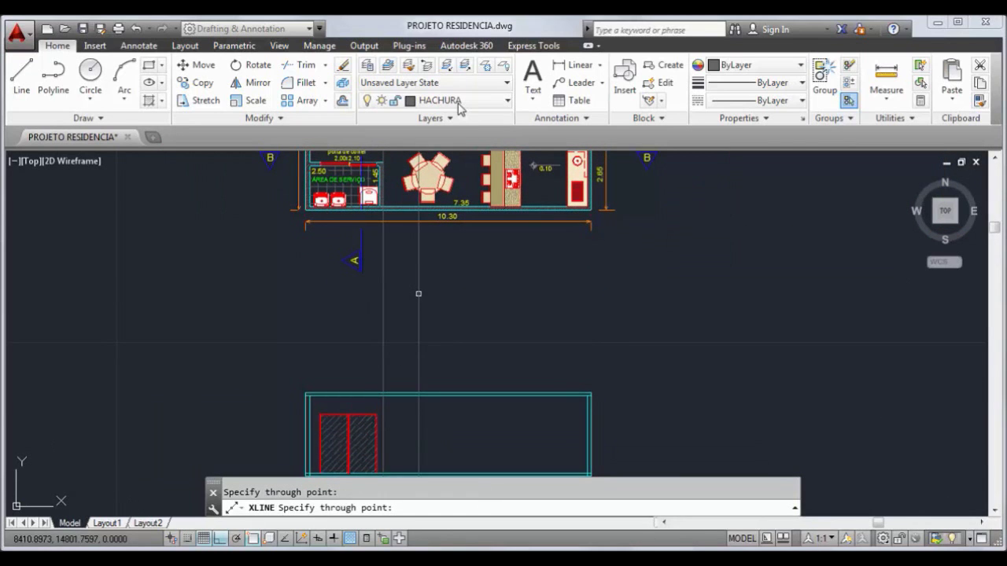
pyautogui.press('Escape')
pyautogui.scroll(2, 382, 407)
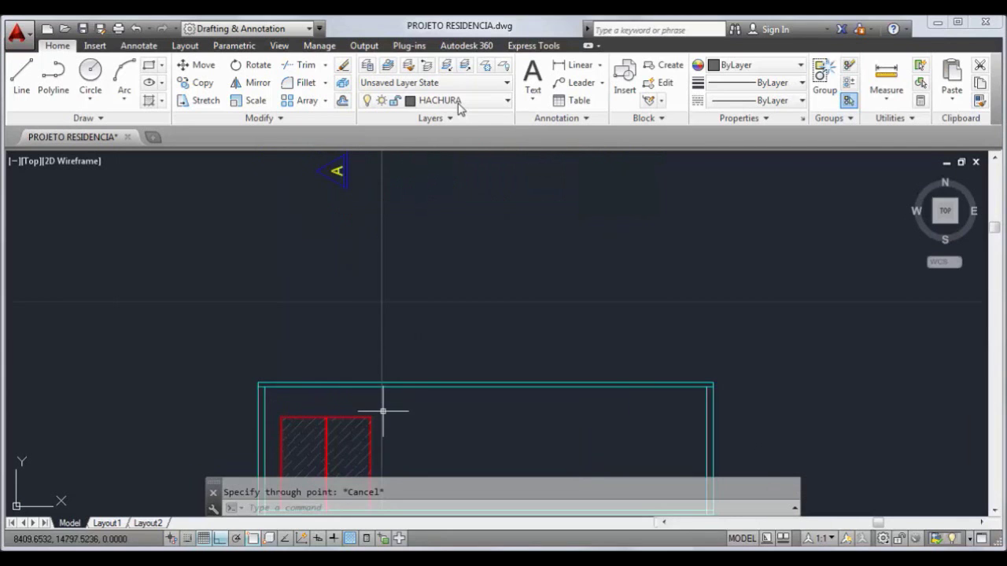
pyautogui.press('Delete')
pyautogui.scroll(-4, 456, 409)
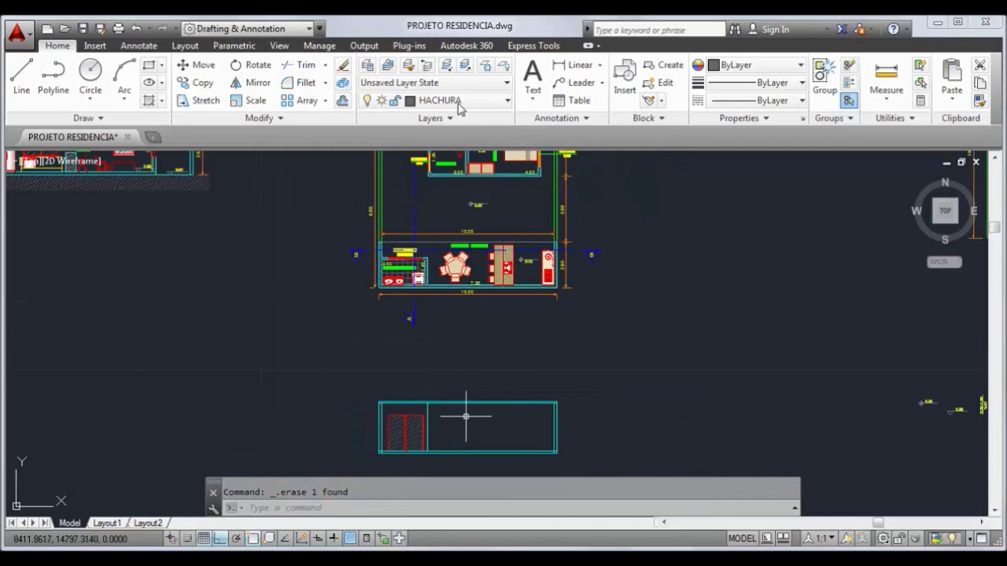
# Check the existing elevation section's roof heights, then return to the new section's door area.
pyautogui.moveTo(495, 344)
pyautogui.mouseDown(button='middle')
pyautogui.moveTo(540, 394)
pyautogui.moveTo(582, 393)
pyautogui.mouseUp(button='middle')
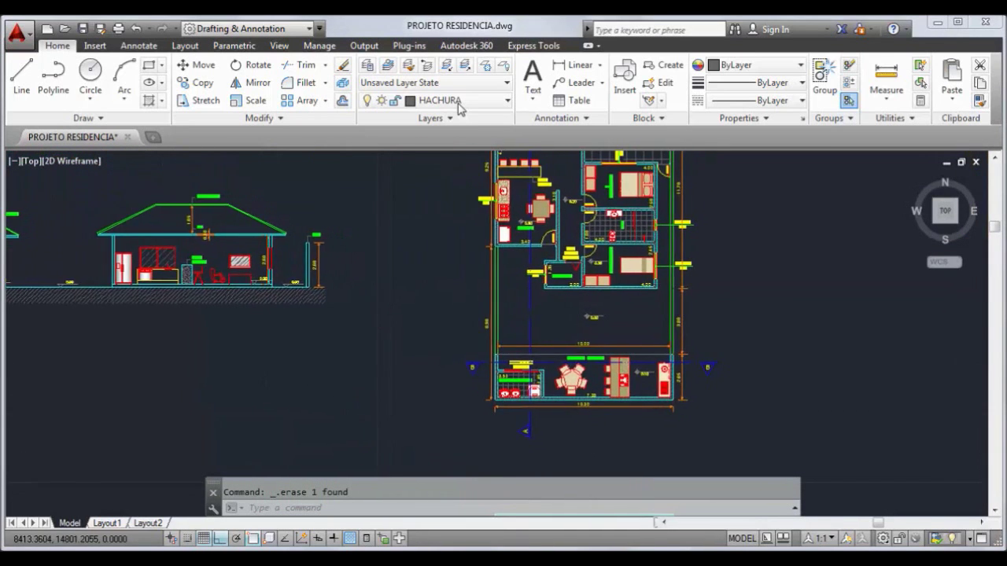
pyautogui.moveTo(102, 220); pyautogui.dragTo(279, 258, button='middle')
pyautogui.scroll(6, 142, 196)
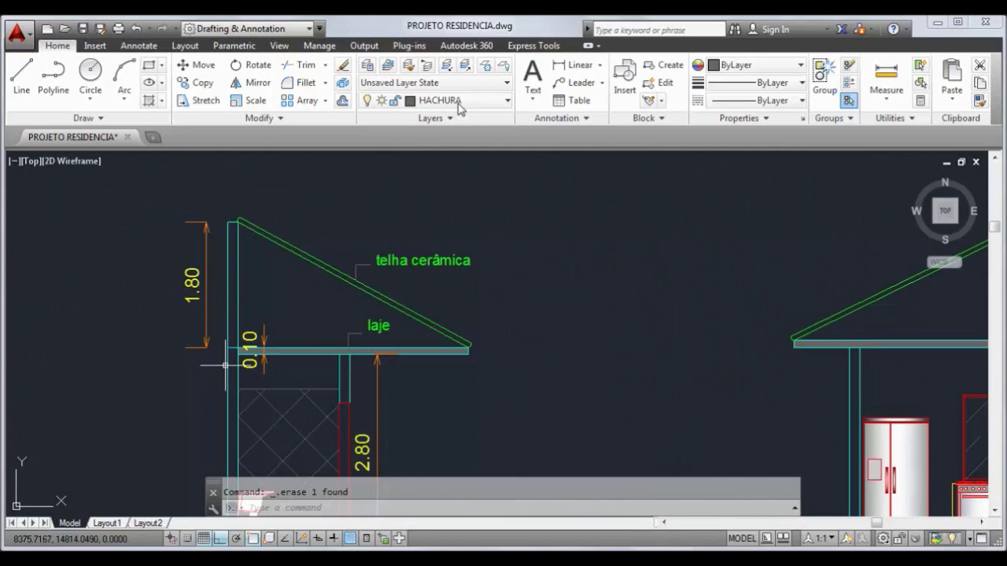
pyautogui.scroll(-4, 225, 264)
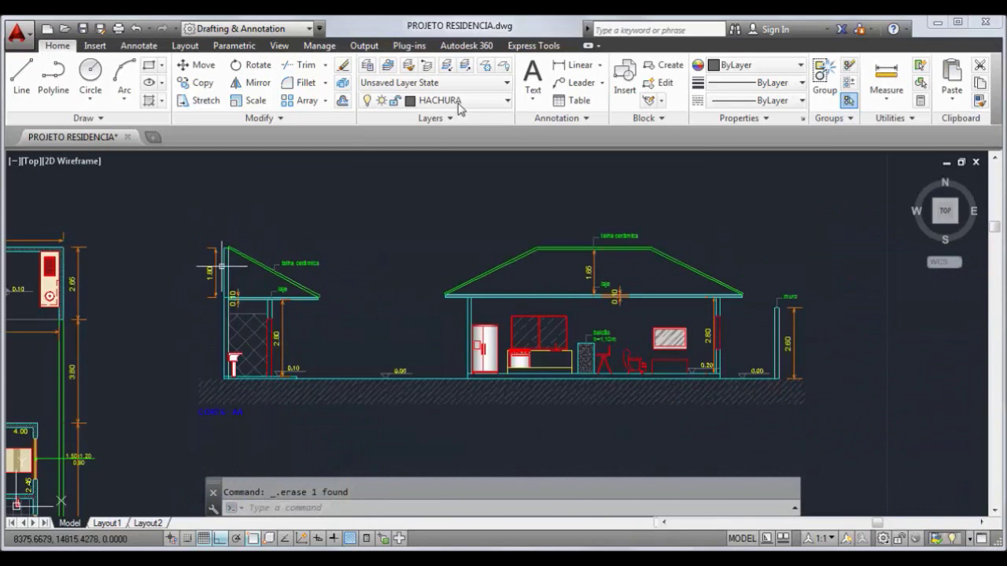
pyautogui.moveTo(384, 415)
pyautogui.mouseDown(button='middle')
pyautogui.moveTo(458, 388)
pyautogui.moveTo(467, 218)
pyautogui.moveTo(389, 192)
pyautogui.moveTo(308, 194)
pyautogui.mouseUp(button='middle')
pyautogui.scroll(2, 348, 314)
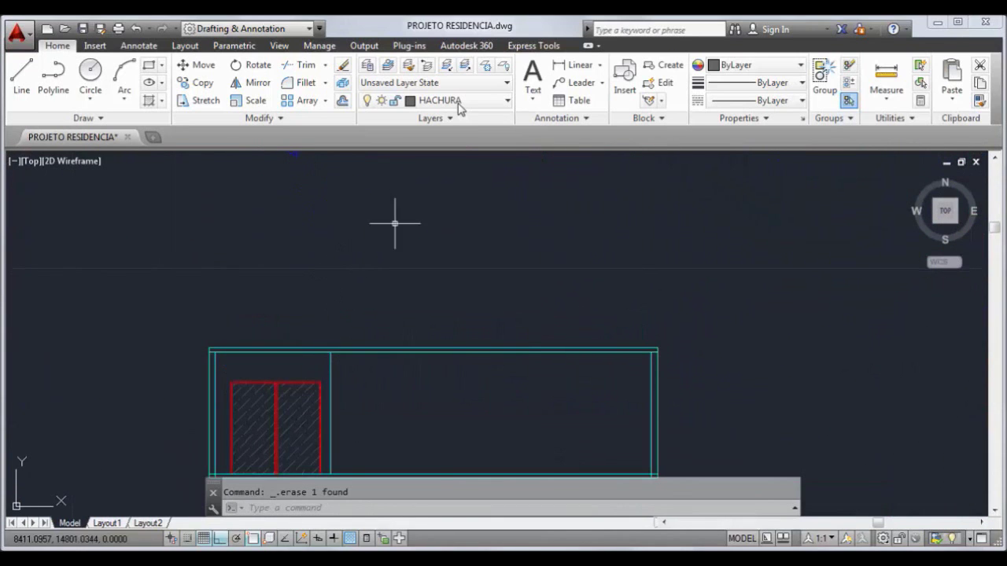
# Make LINHA 03 the current layer and start a new line.
pyautogui.click(459, 100)
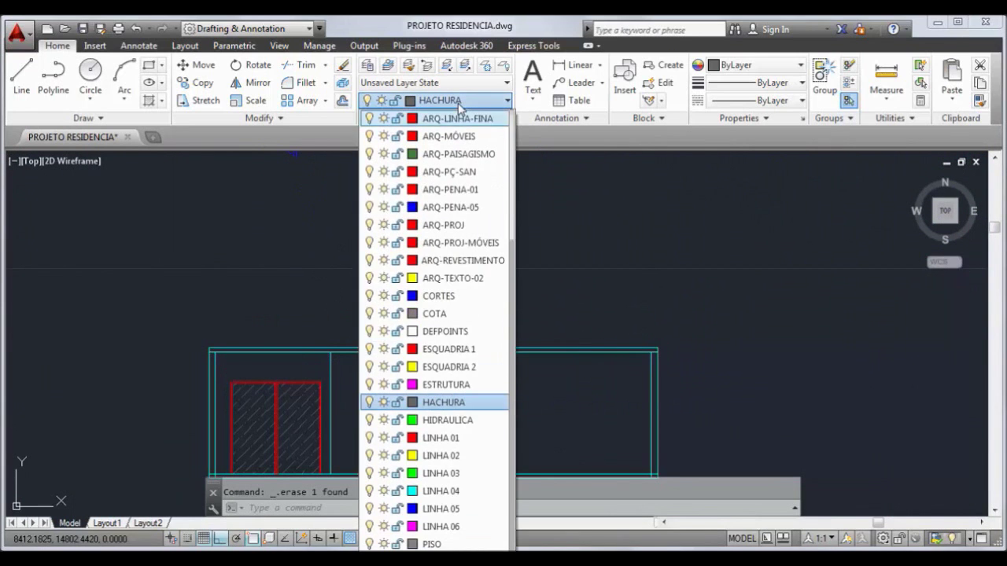
pyautogui.press('Down')
pyautogui.press('Return')
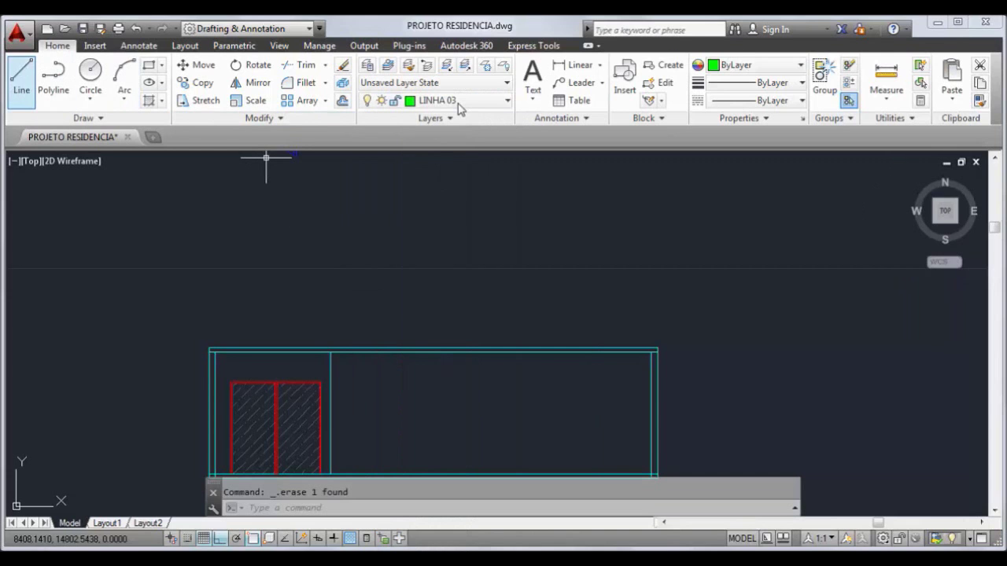
pyautogui.click(21, 79)
pyautogui.scroll(2, 203, 310)
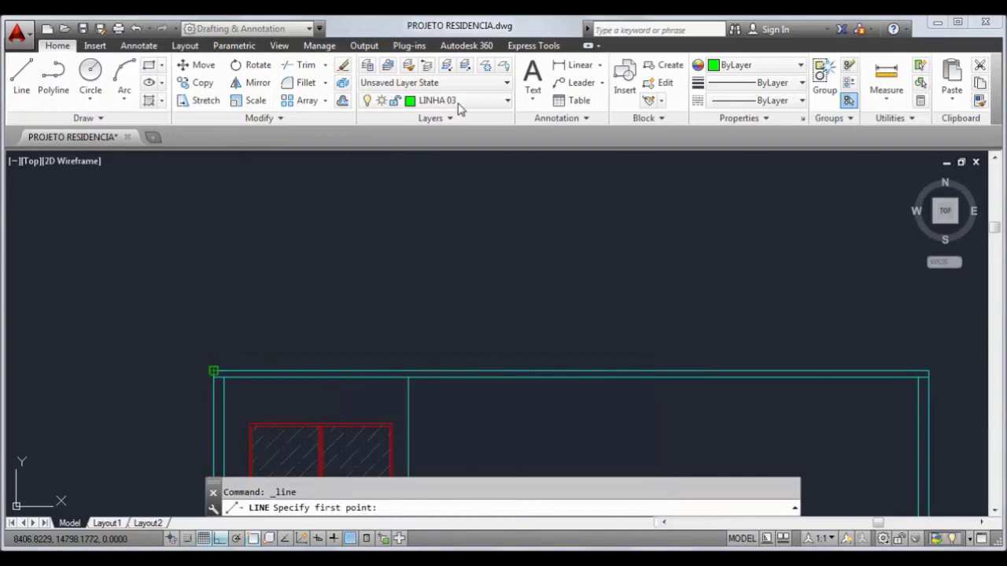
# Draw a line 1.8 up from the section's top-left corner, then across to above the right corner.
pyautogui.click(213, 371)
pyautogui.write('1.')
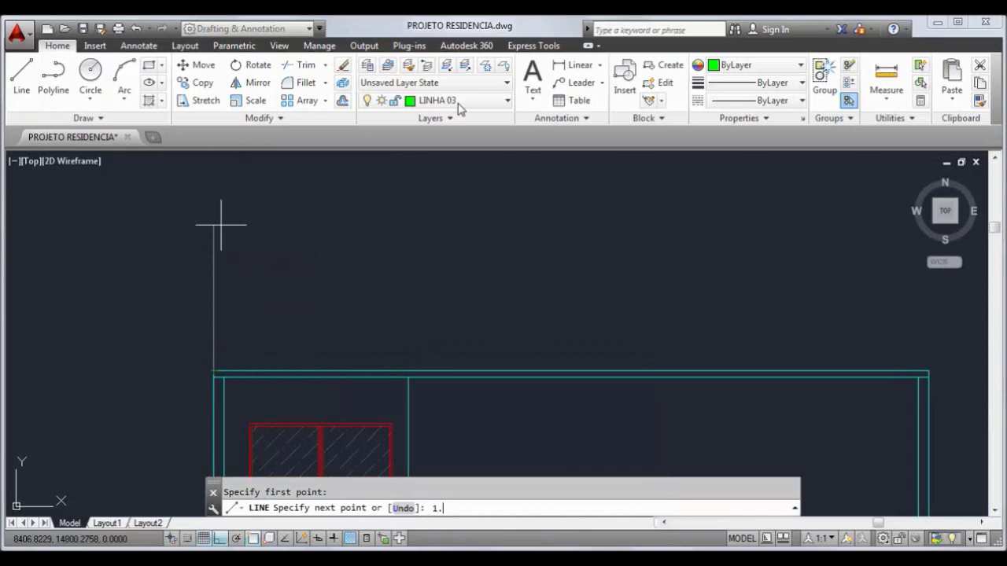
pyautogui.write('8')
pyautogui.press('Return')
pyautogui.scroll(-2, 376, 255)
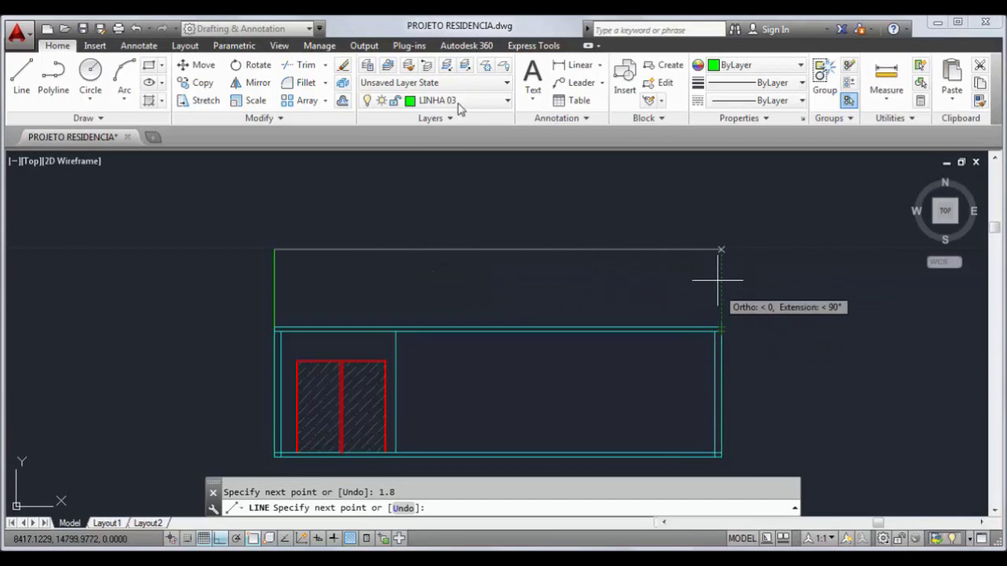
pyautogui.click(721, 250)
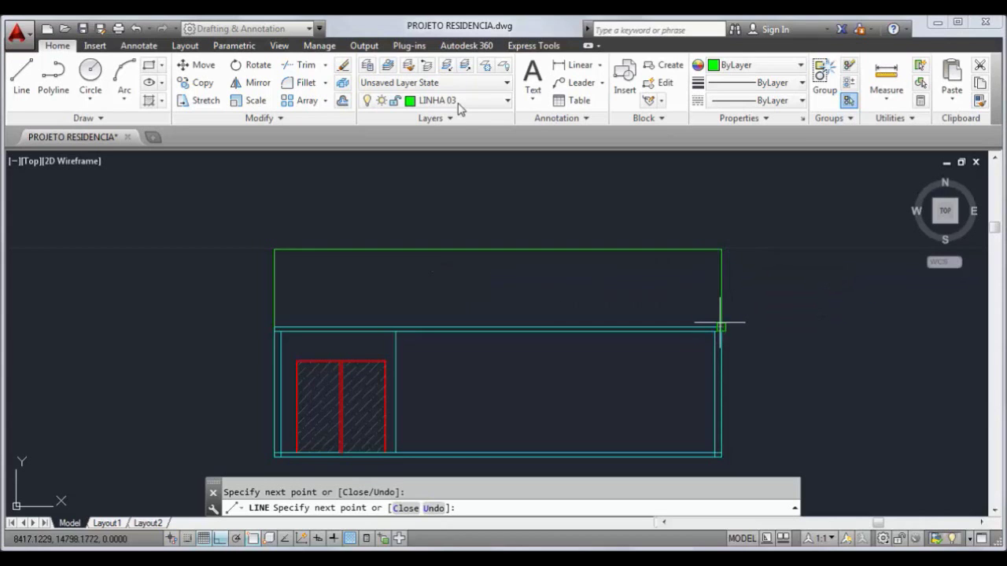
pyautogui.press('Escape')
pyautogui.moveTo(599, 305); pyautogui.dragTo(534, 284, button='middle')
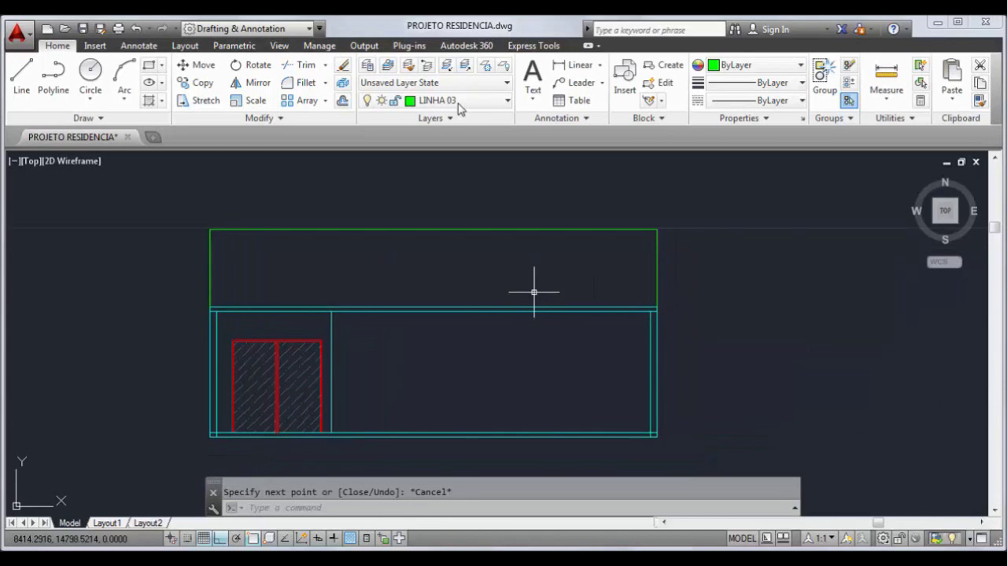
pyautogui.write('o')
pyautogui.press('BackSpace')
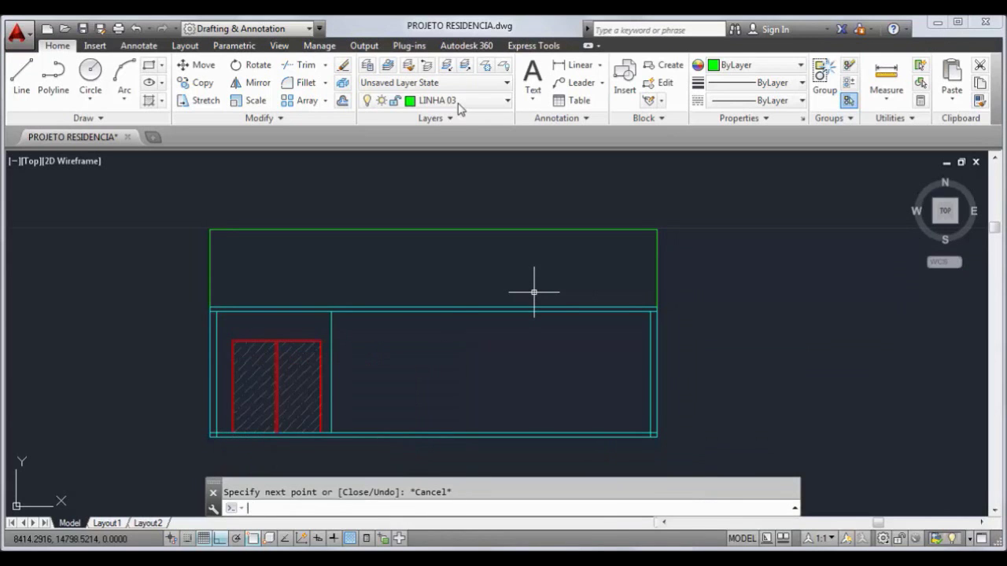
# Move the section's top wall line onto the LINHA 03 layer.
pyautogui.scroll(2, 365, 261)
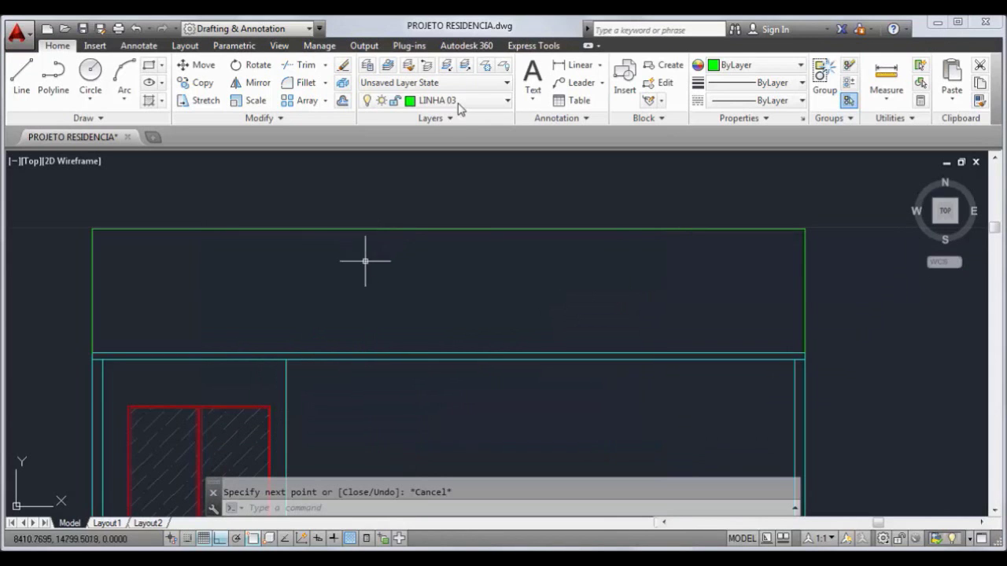
pyautogui.click(276, 348)
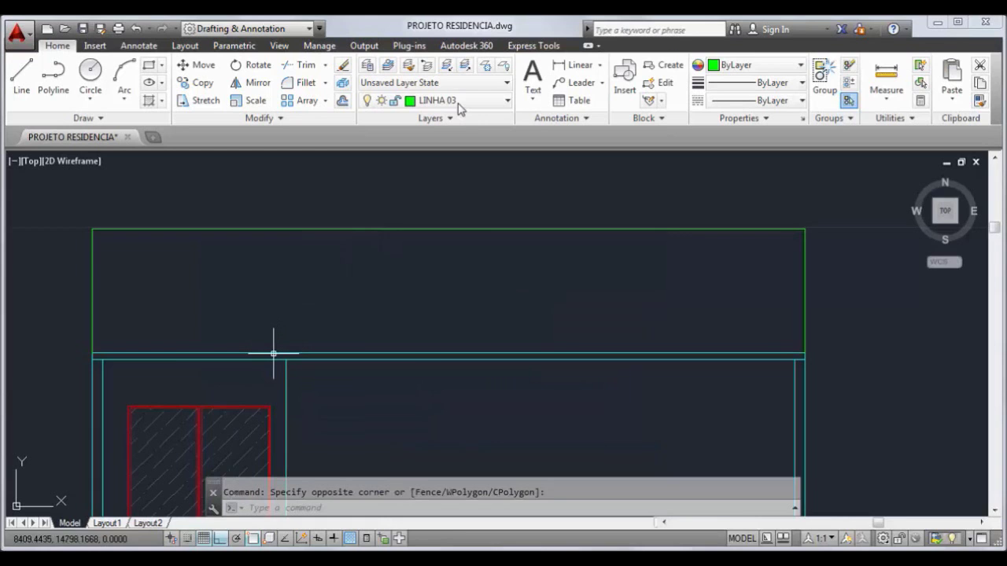
pyautogui.click(267, 362)
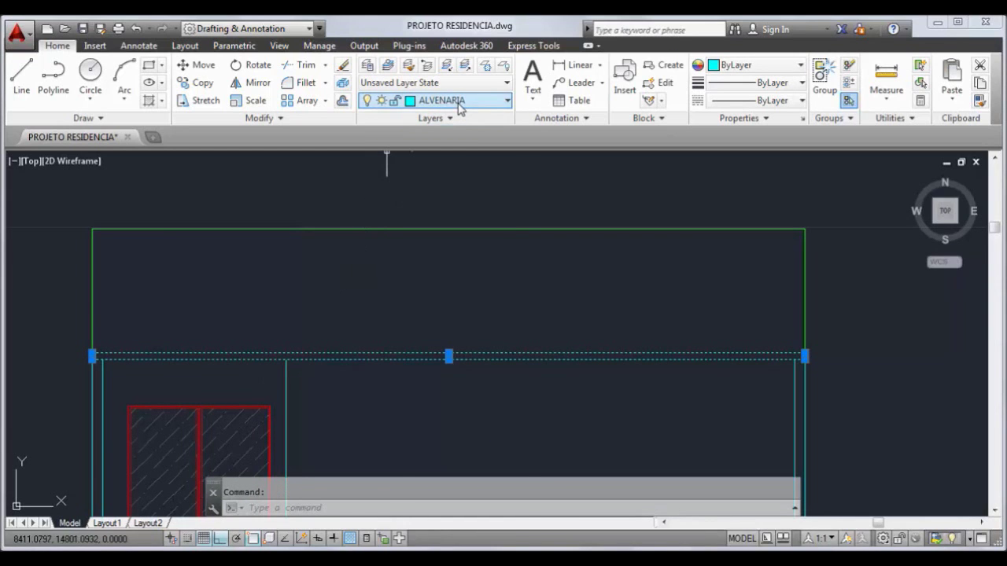
pyautogui.click(460, 101)
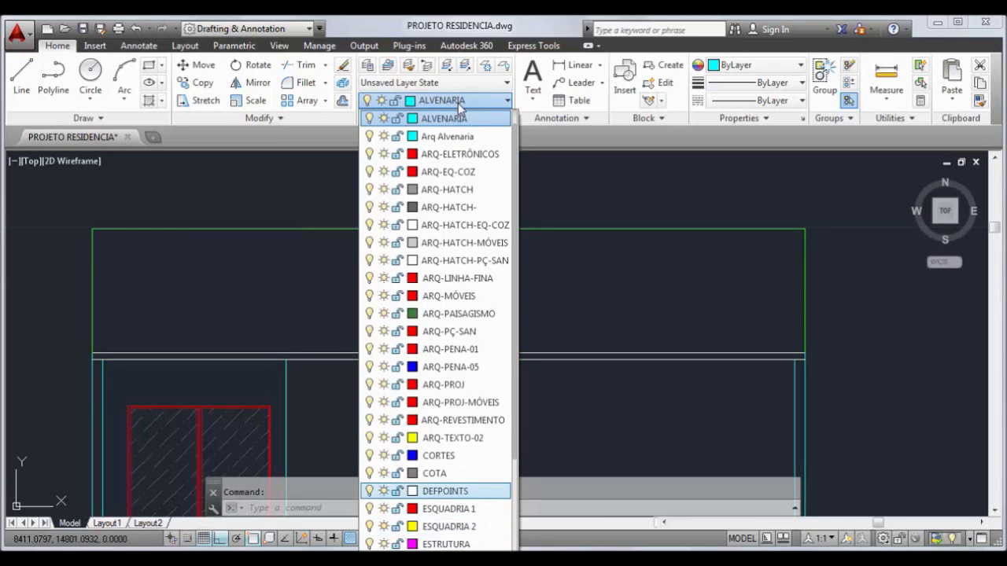
pyautogui.scroll(-1, 460, 106)
pyautogui.scroll(-2, 460, 105)
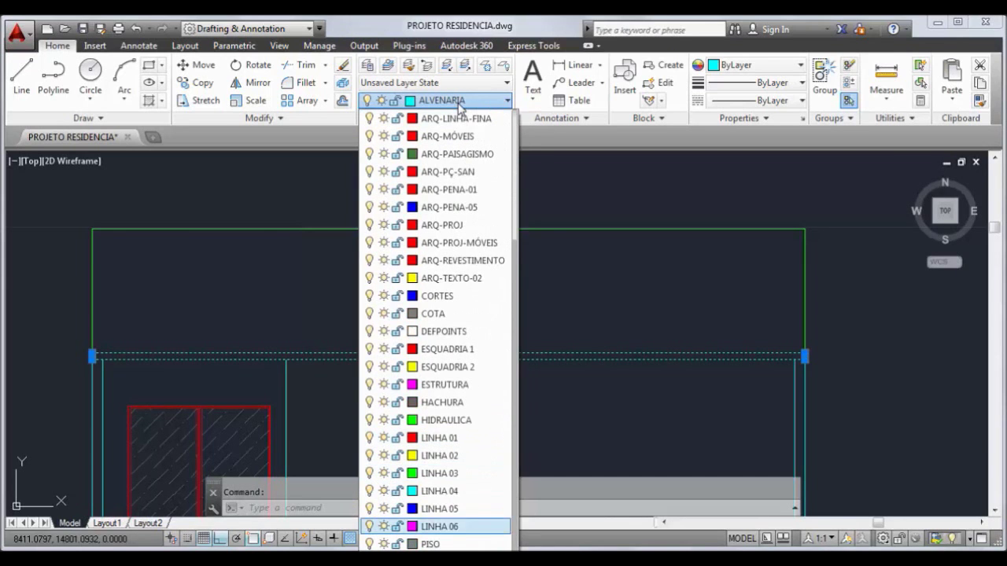
pyautogui.press('Return')
pyautogui.press('Escape')
pyautogui.moveTo(360, 265); pyautogui.dragTo(352, 289, button='middle')
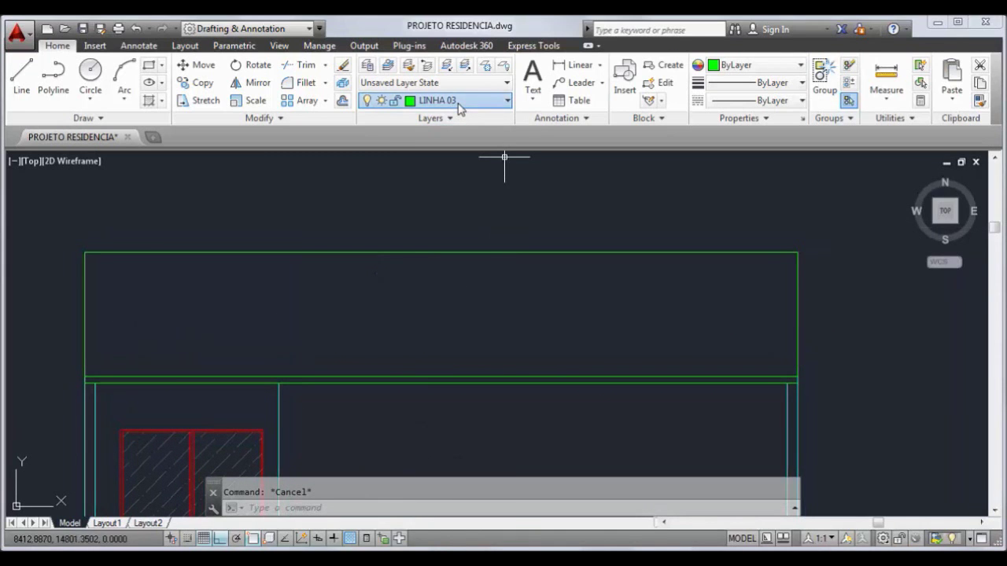
# Make HACHURA the current layer.
pyautogui.click(460, 100)
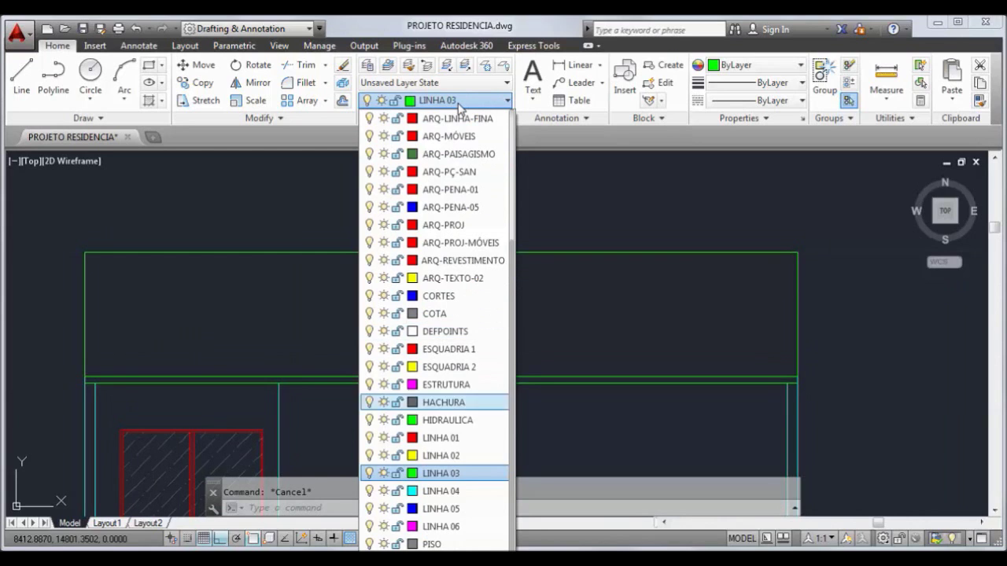
pyautogui.click(448, 402)
pyautogui.scroll(-2, 548, 335)
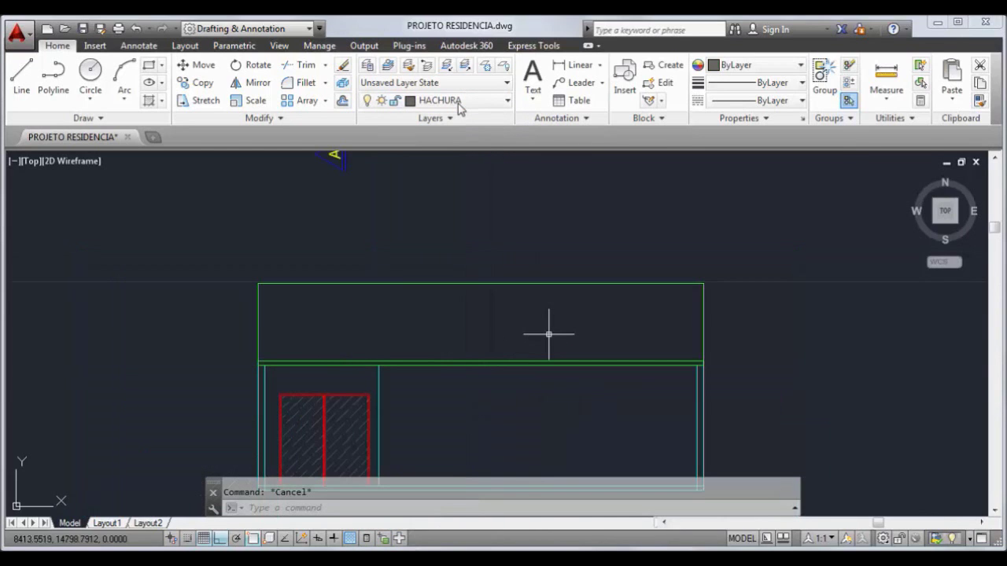
# Hatch the roof rectangle with a User defined vertical line pattern, scale changed from 0.05 to 0.09.
pyautogui.write('hatch')
pyautogui.press('Return')
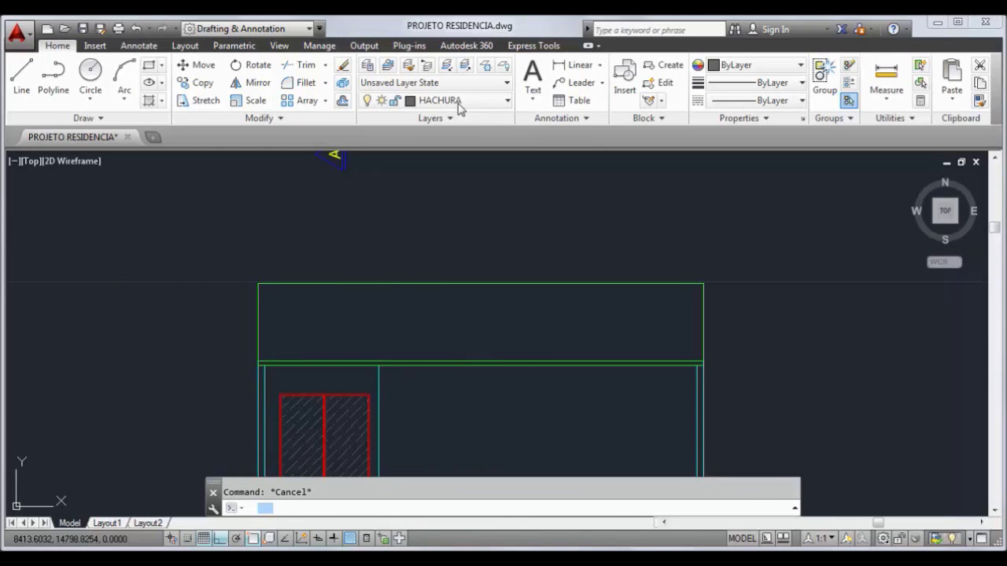
pyautogui.press('Return')
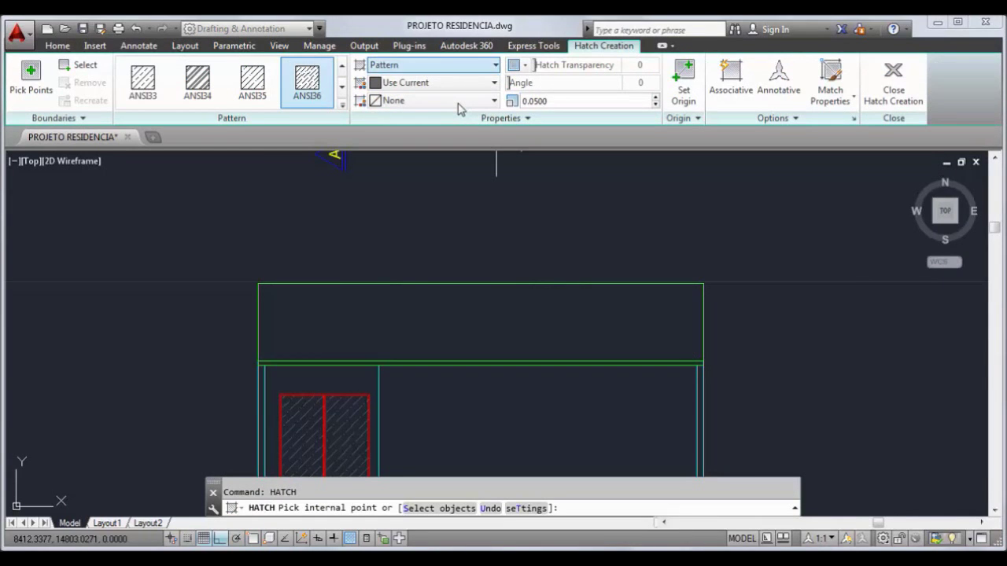
pyautogui.hotkey('alt', 'Down')
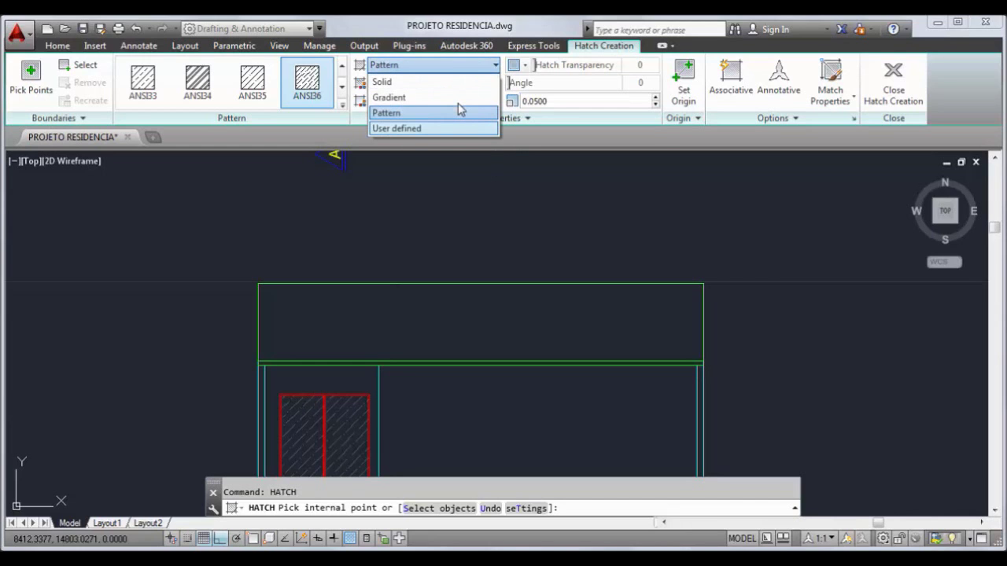
pyautogui.press('Down')
pyautogui.press('Return')
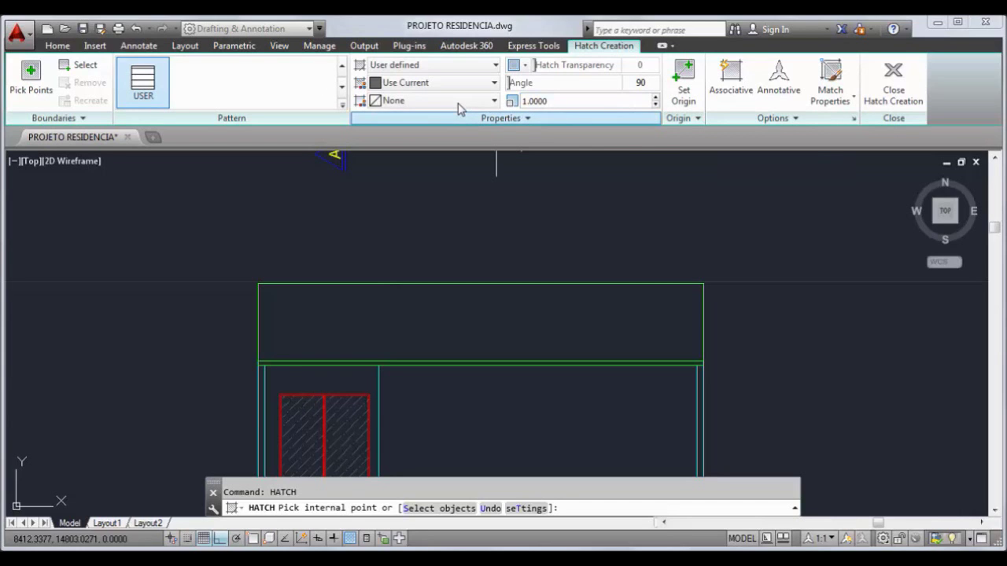
pyautogui.press('Tab')
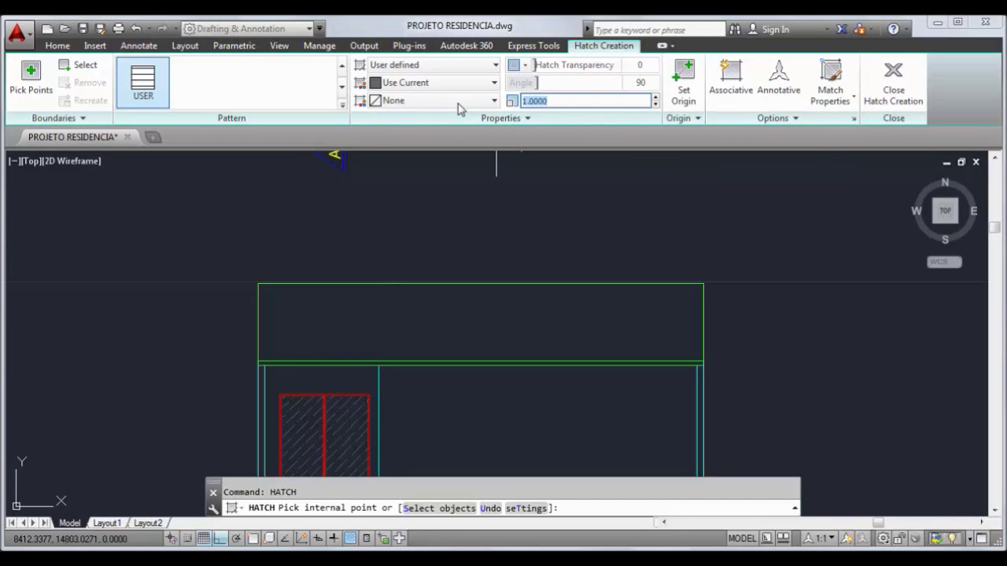
pyautogui.write('.05')
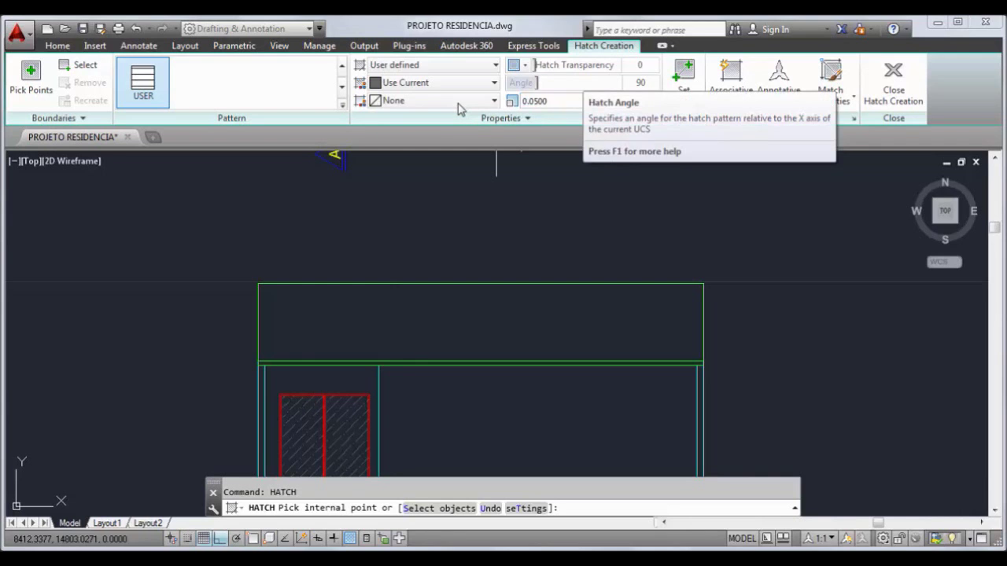
pyautogui.click(459, 318)
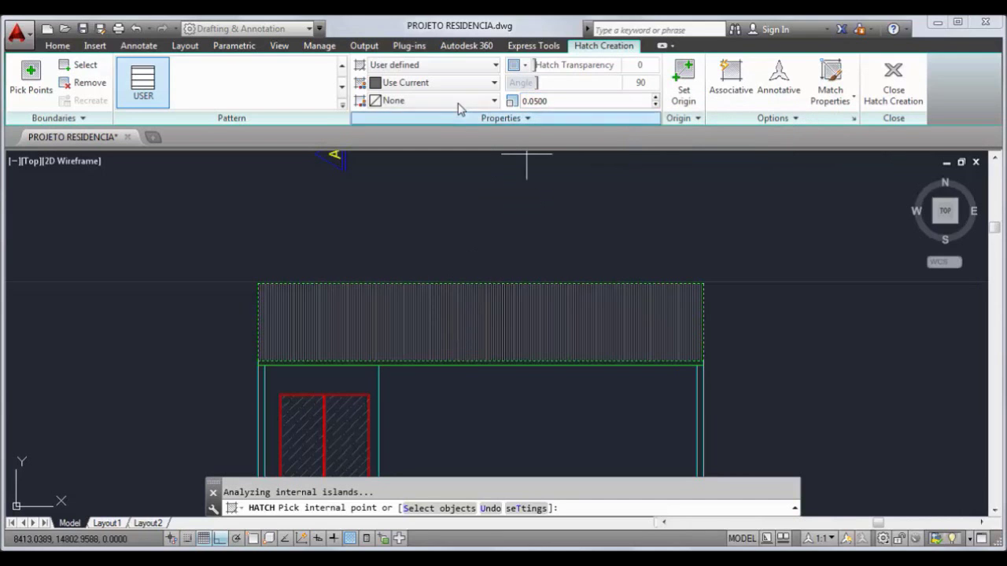
pyautogui.click(586, 101)
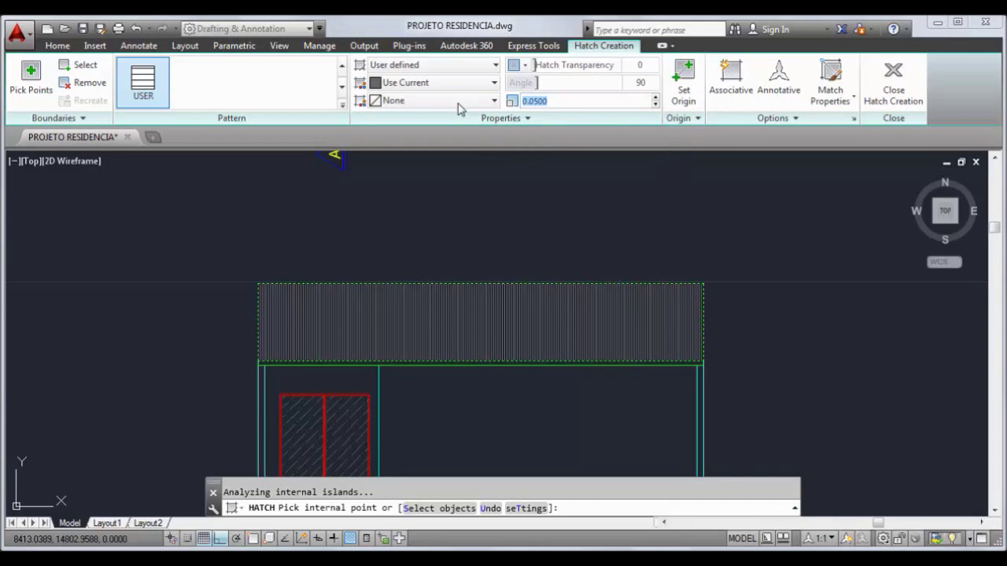
pyautogui.press('Return')
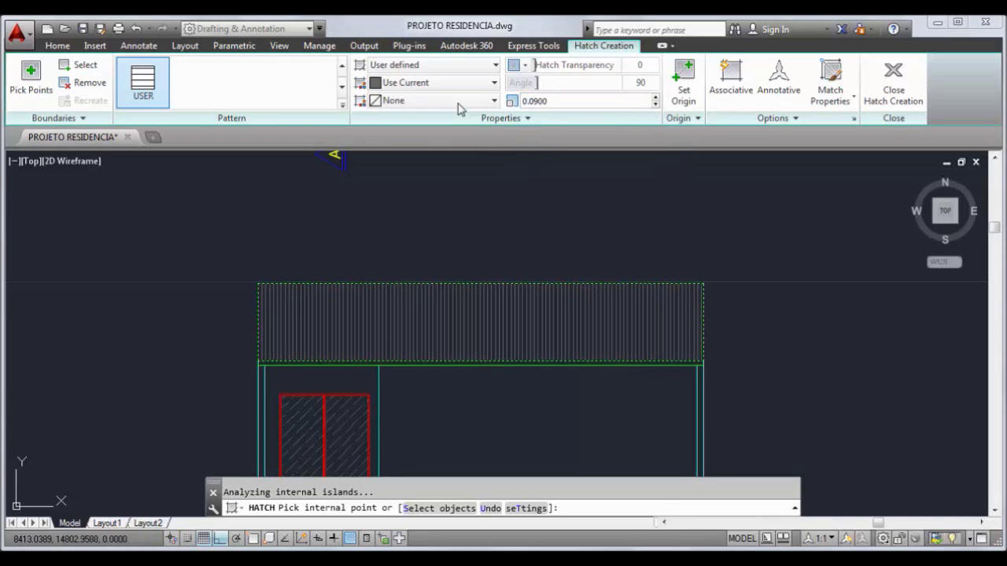
pyautogui.moveTo(595, 243); pyautogui.dragTo(551, 202, button='middle')
pyautogui.press('Escape')
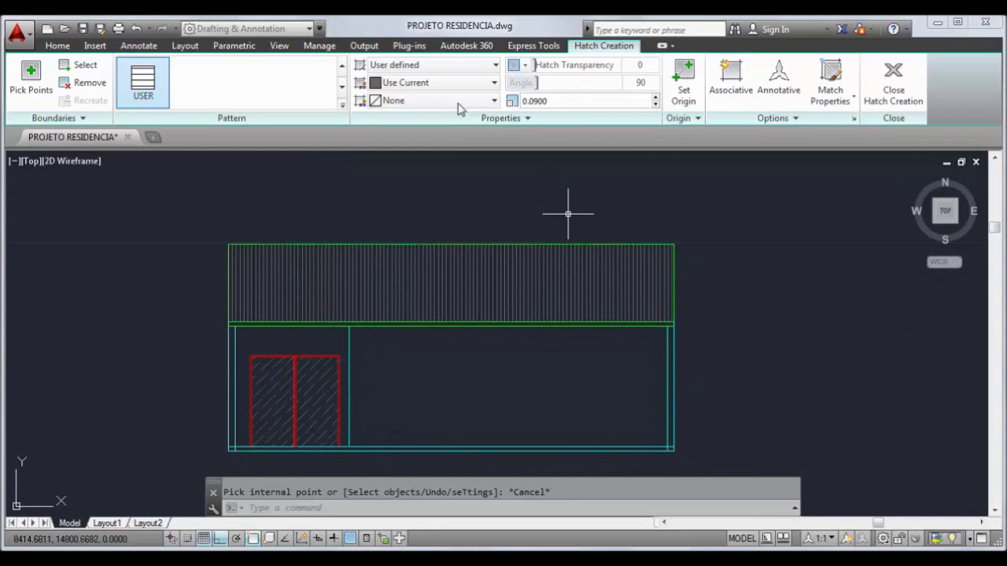
pyautogui.scroll(5, 673, 331)
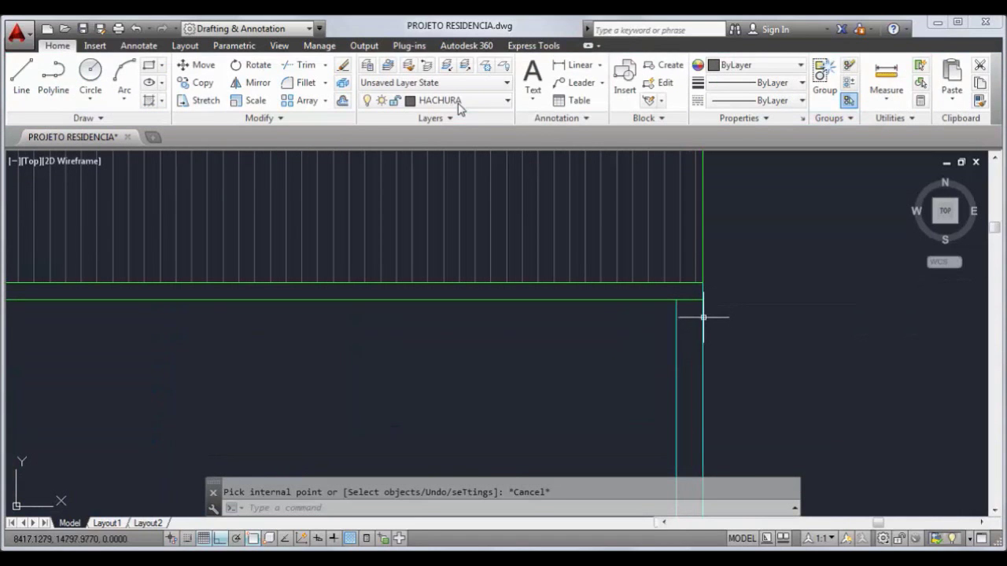
# Stretch the right wall line's top end to the roof band's edge.
pyautogui.click(702, 308)
pyautogui.scroll(2, 709, 283)
pyautogui.click(696, 279)
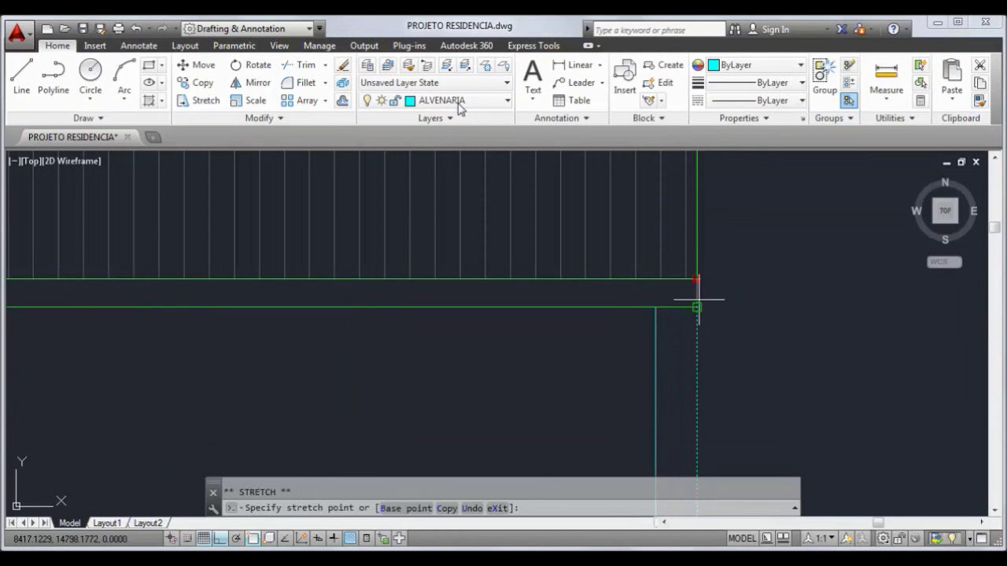
pyautogui.click(697, 308)
pyautogui.click(696, 307)
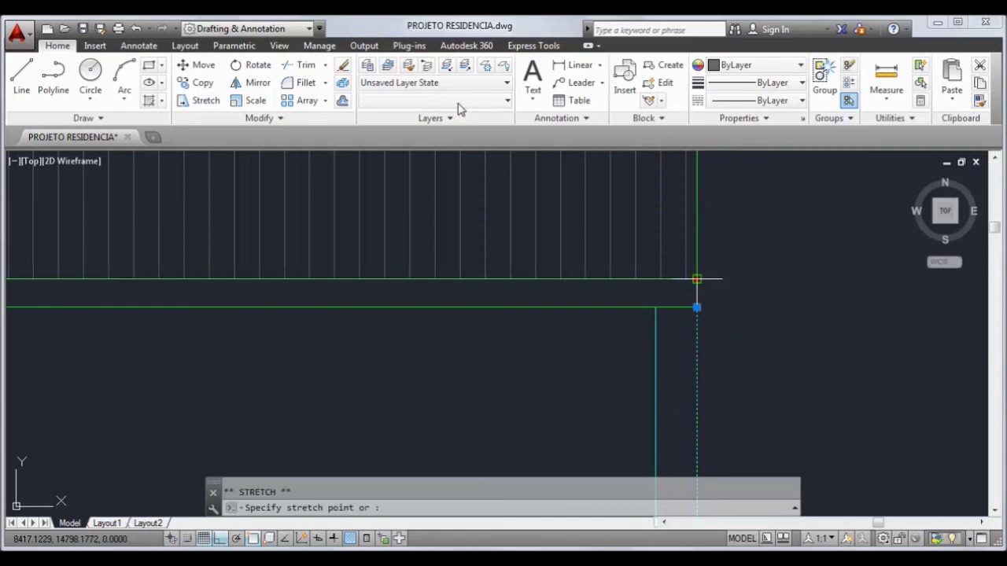
pyautogui.press('Escape')
pyautogui.press('Escape')
pyautogui.scroll(-4, 789, 327)
pyautogui.scroll(-3, 603, 383)
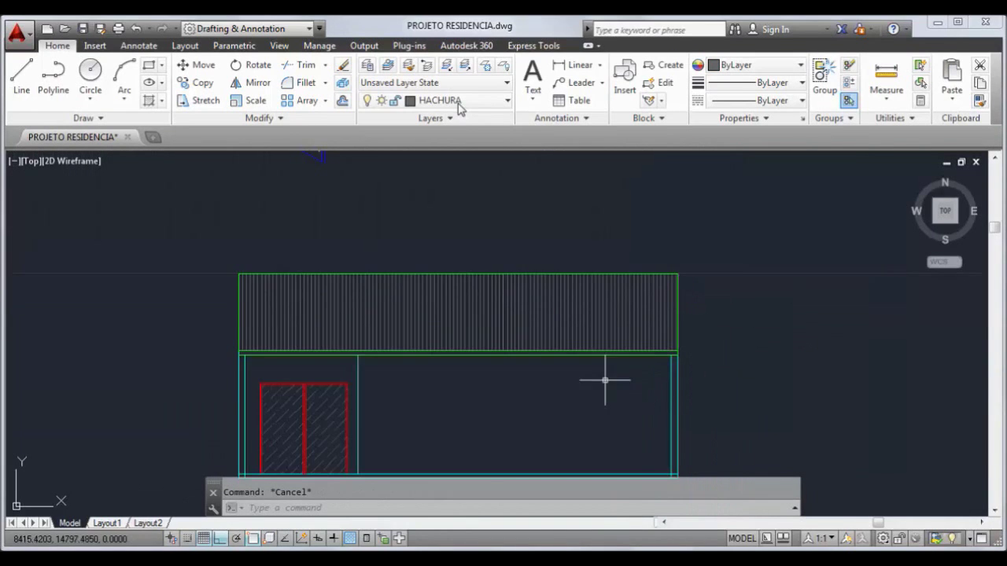
pyautogui.scroll(5, 209, 325)
# Stretch the left wall line's top end down to the roof band's lower edge.
pyautogui.click(162, 303)
pyautogui.click(160, 287)
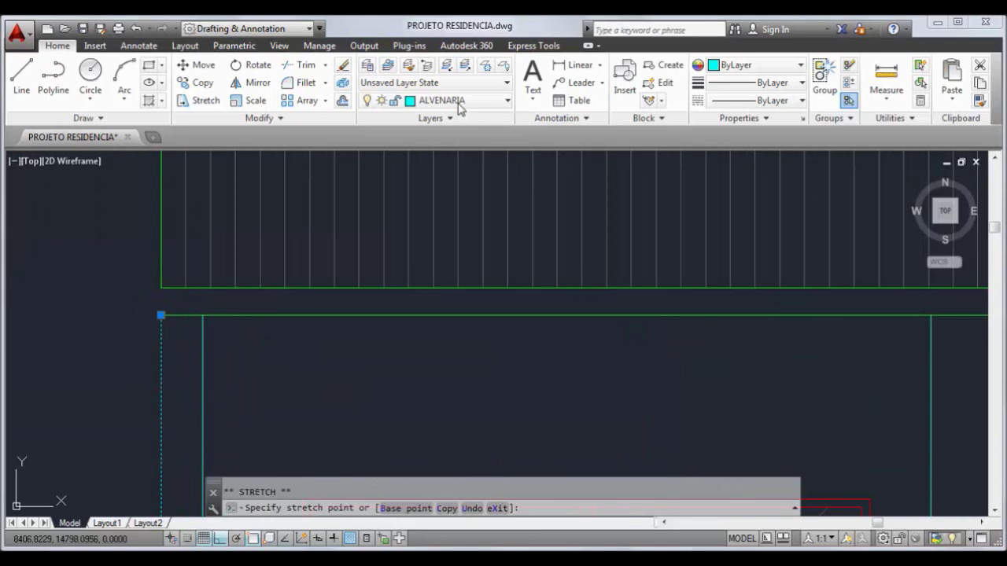
pyautogui.click(160, 288)
pyautogui.click(160, 288)
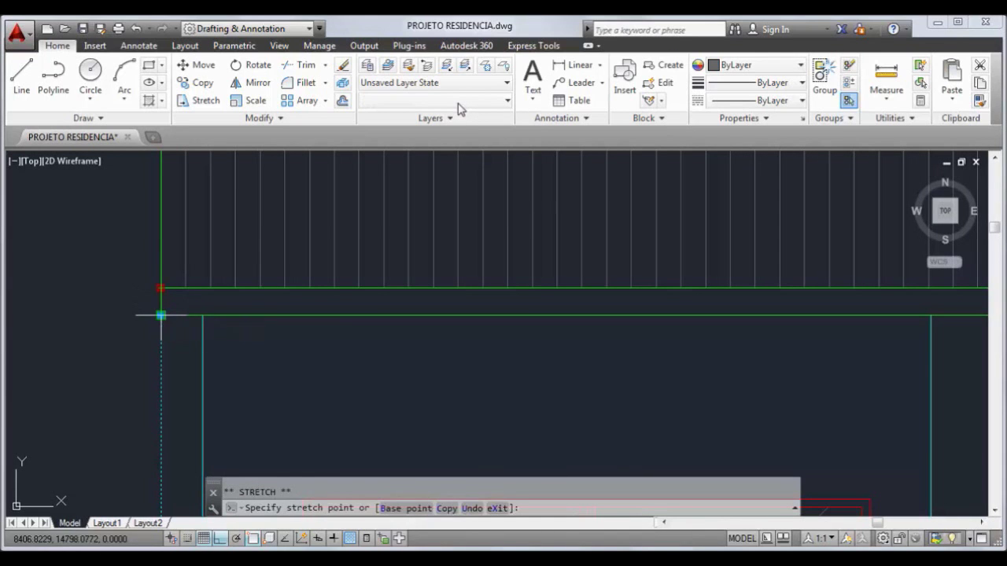
pyautogui.click(160, 315)
pyautogui.scroll(-3, 531, 393)
pyautogui.scroll(-5, 631, 407)
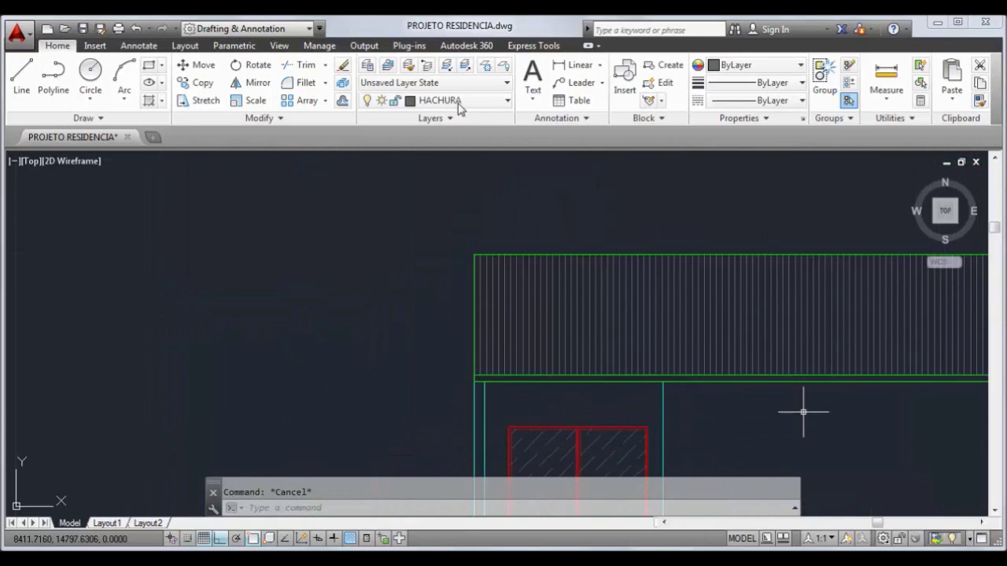
pyautogui.moveTo(472, 254); pyautogui.dragTo(580, 352, button='middle')
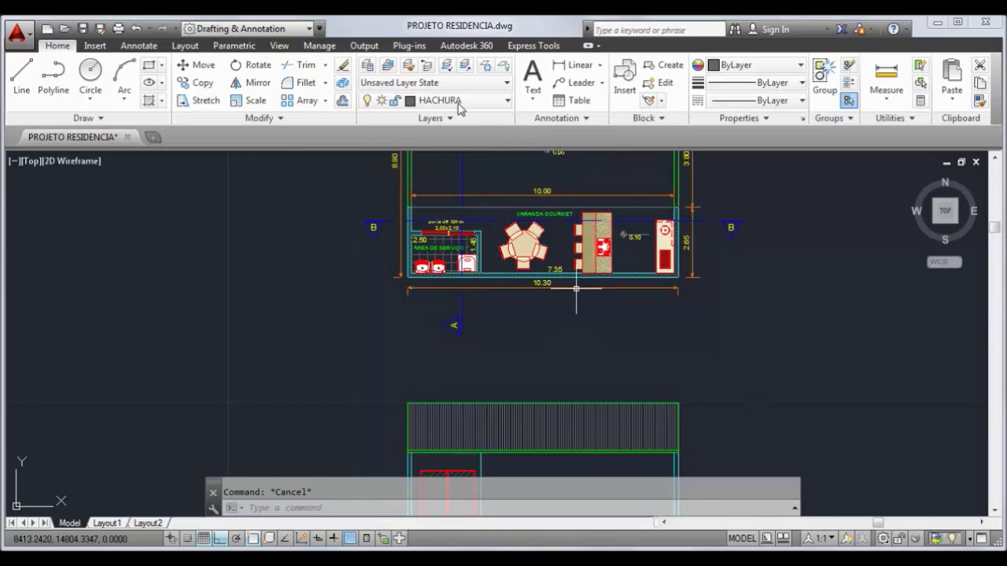
# Pan the view up and left toward the floor plan and existing section.
pyautogui.moveTo(532, 342); pyautogui.dragTo(437, 213, button='middle')
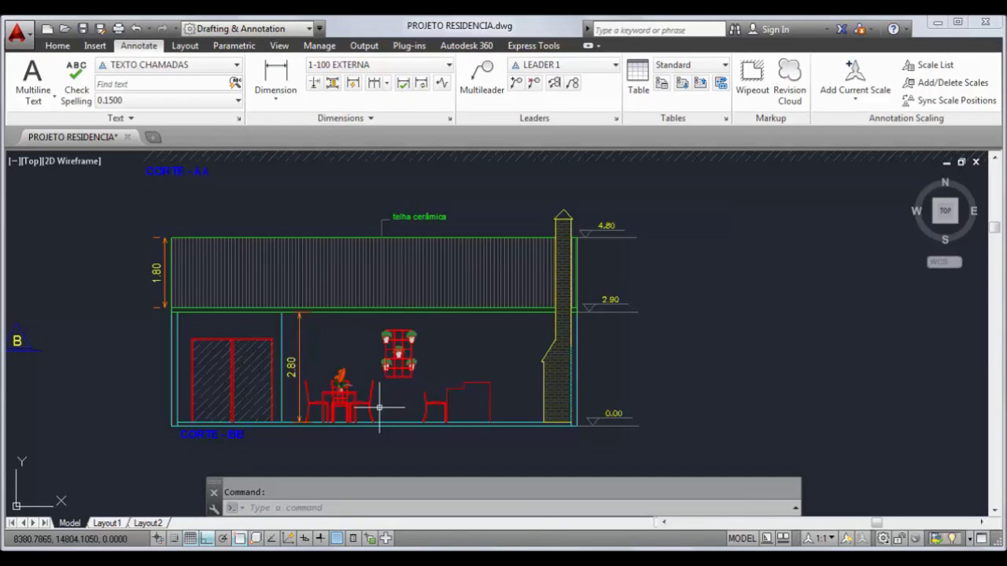
pyautogui.moveTo(381, 409); pyautogui.dragTo(397, 384, button='middle')
pyautogui.scroll(2, 380, 396)
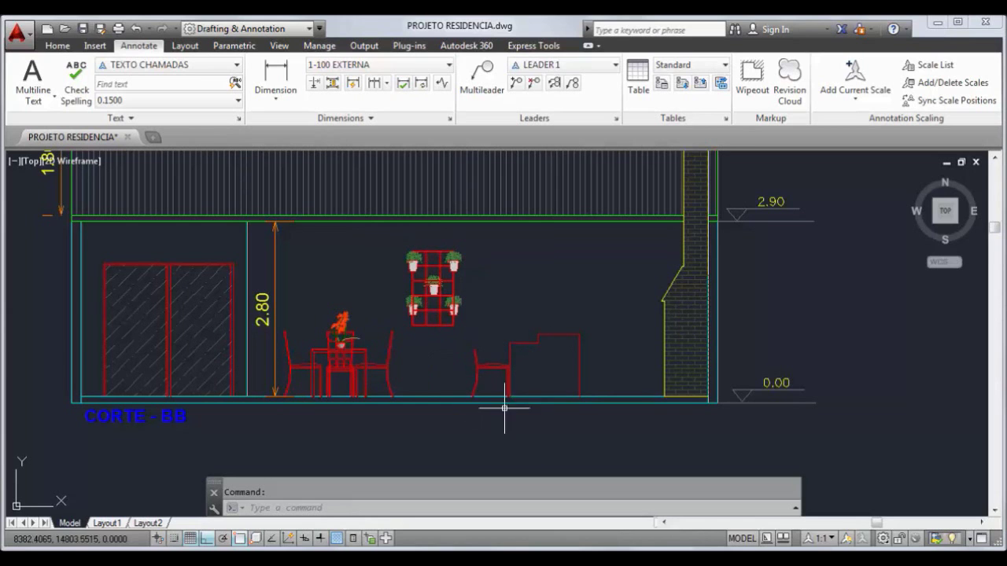
pyautogui.scroll(-3, 540, 333)
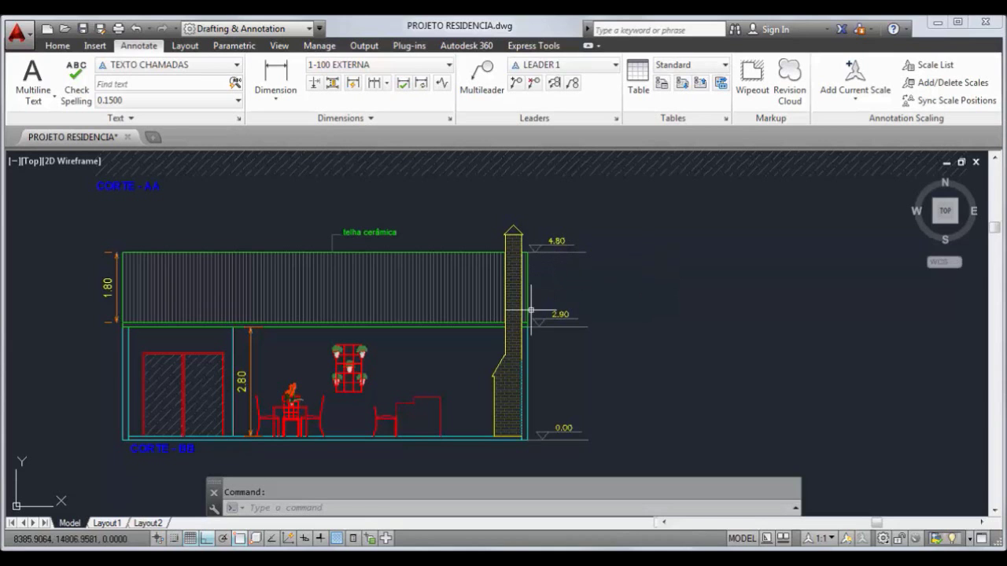
pyautogui.moveTo(411, 355); pyautogui.dragTo(465, 299, button='middle')
pyautogui.scroll(2, 337, 364)
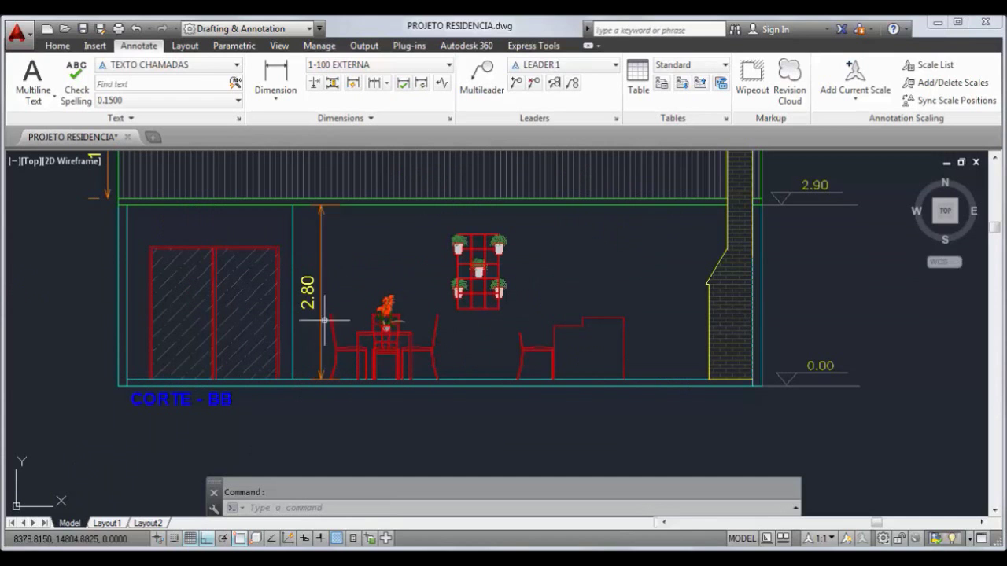
pyautogui.moveTo(123, 298); pyautogui.dragTo(192, 429, button='middle')
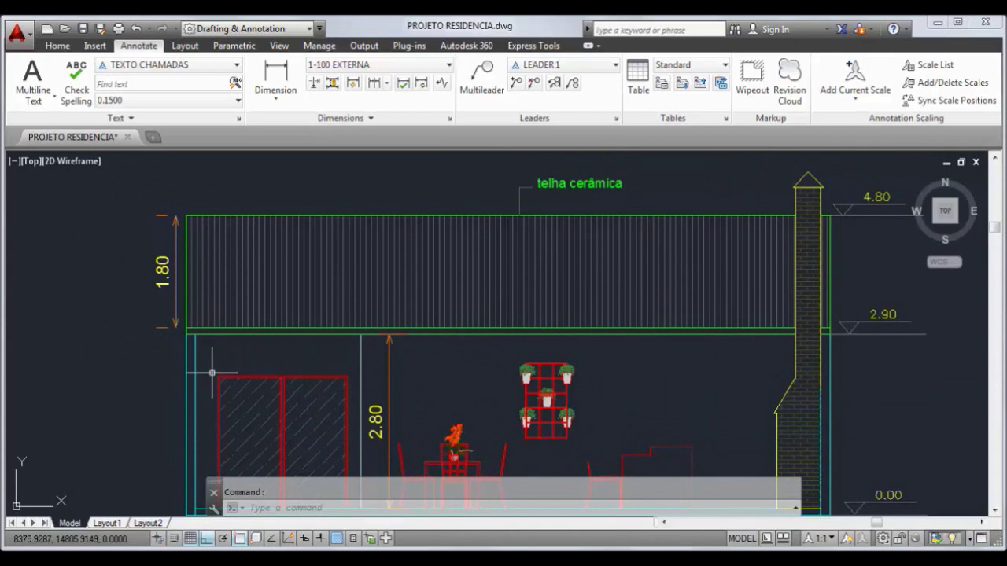
pyautogui.moveTo(689, 393)
pyautogui.mouseDown(button='middle')
pyautogui.moveTo(551, 465)
pyautogui.moveTo(542, 498)
pyautogui.mouseUp(button='middle')
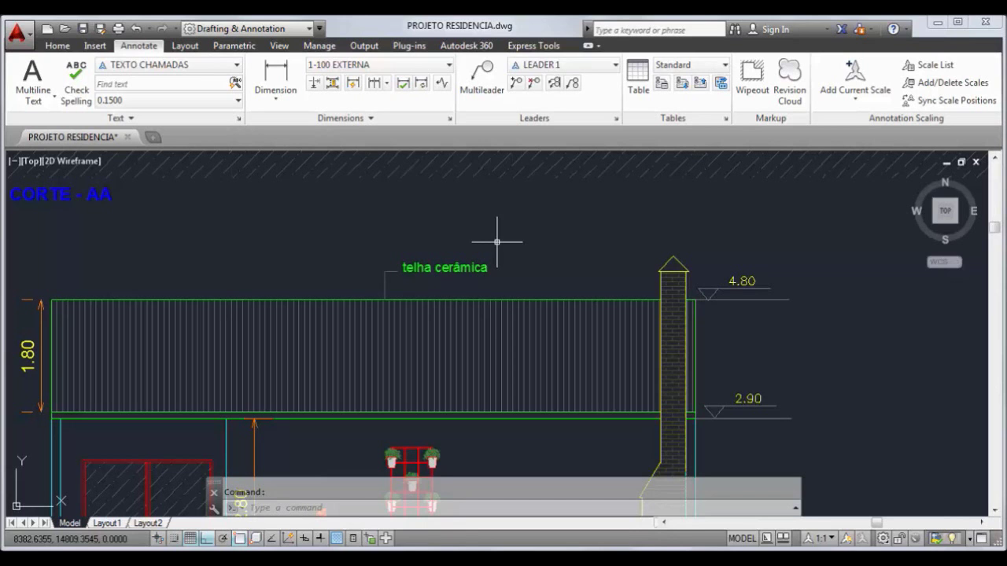
pyautogui.moveTo(827, 370)
pyautogui.mouseDown(button='middle')
pyautogui.moveTo(598, 371)
pyautogui.moveTo(527, 315)
pyautogui.mouseUp(button='middle')
pyautogui.scroll(-2, 599, 372)
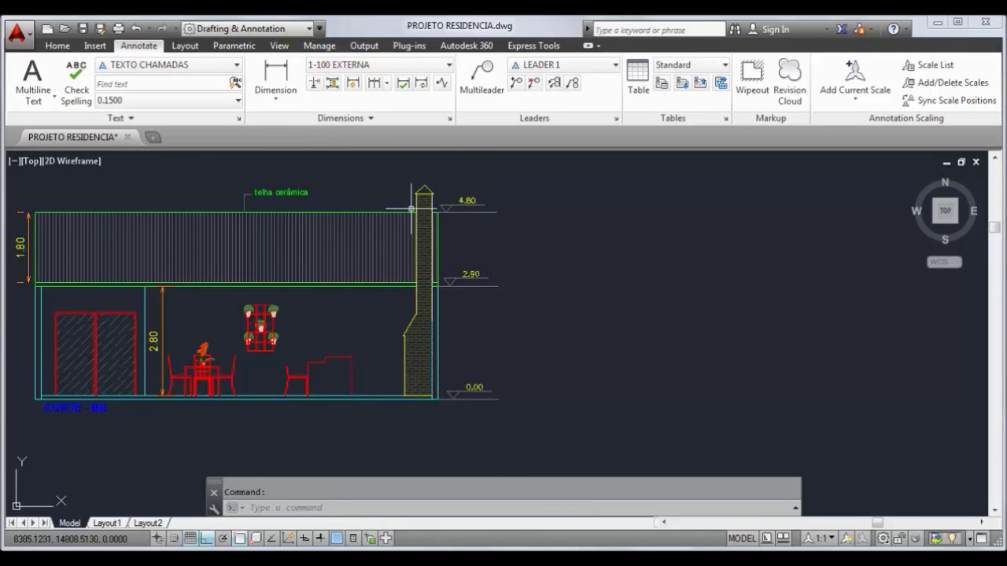
pyautogui.click(71, 46)
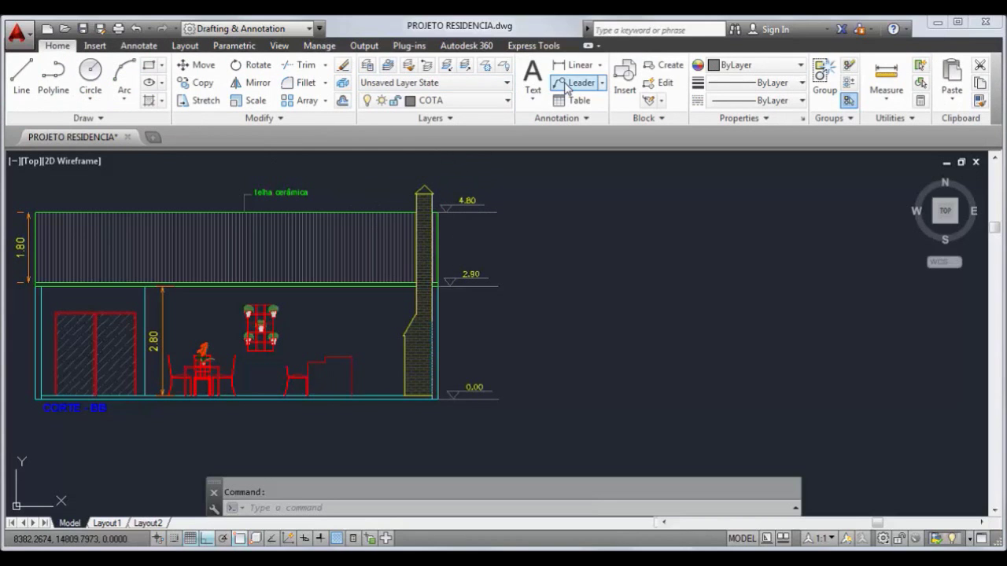
pyautogui.click(580, 64)
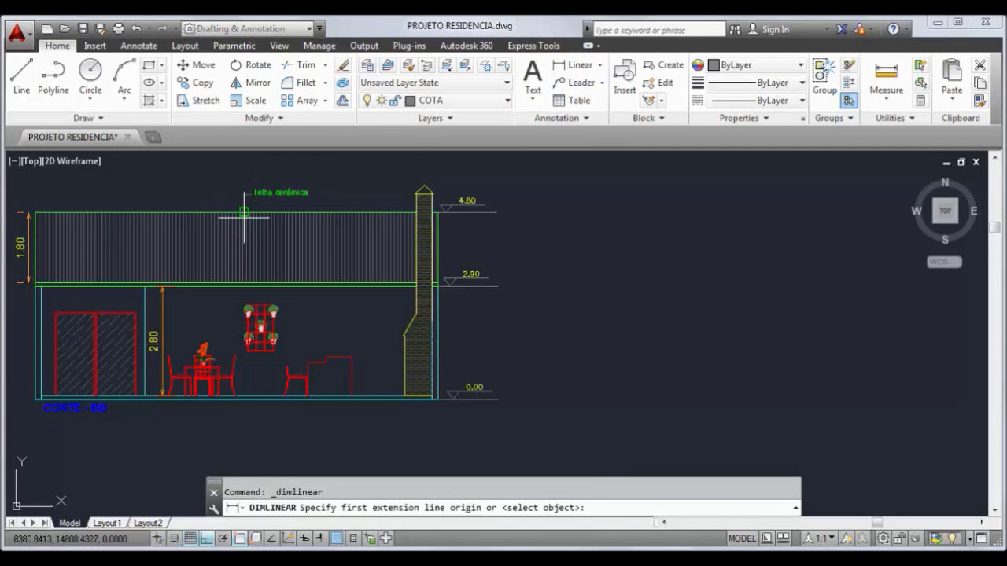
pyautogui.click(243, 213)
pyautogui.scroll(2, 236, 390)
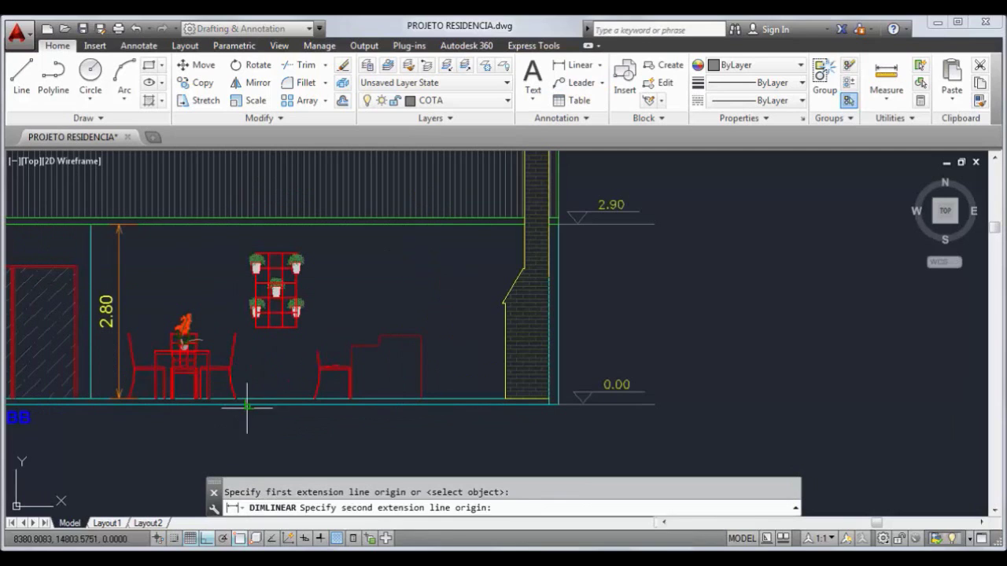
pyautogui.click(245, 399)
pyautogui.scroll(-2, 243, 373)
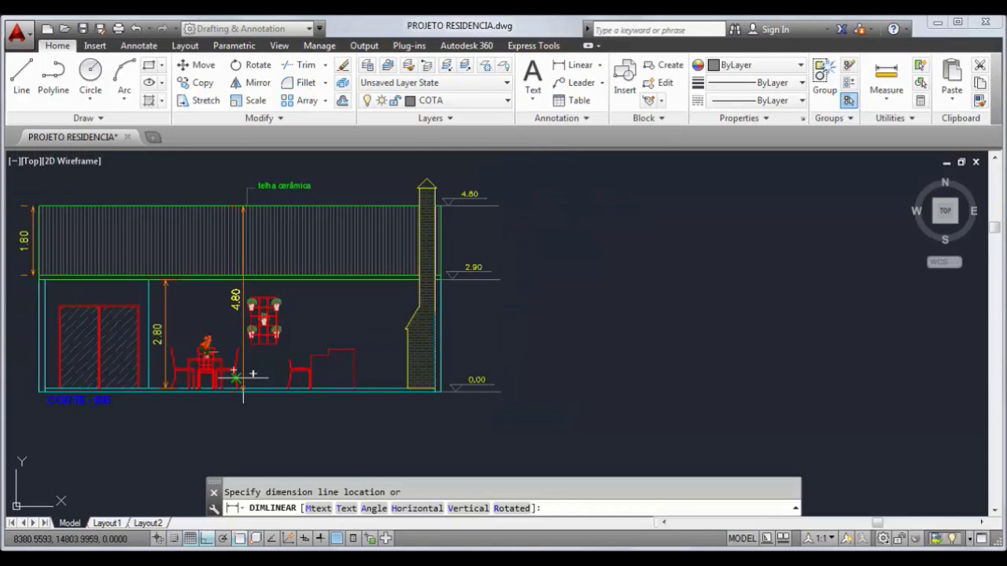
pyautogui.press('Escape')
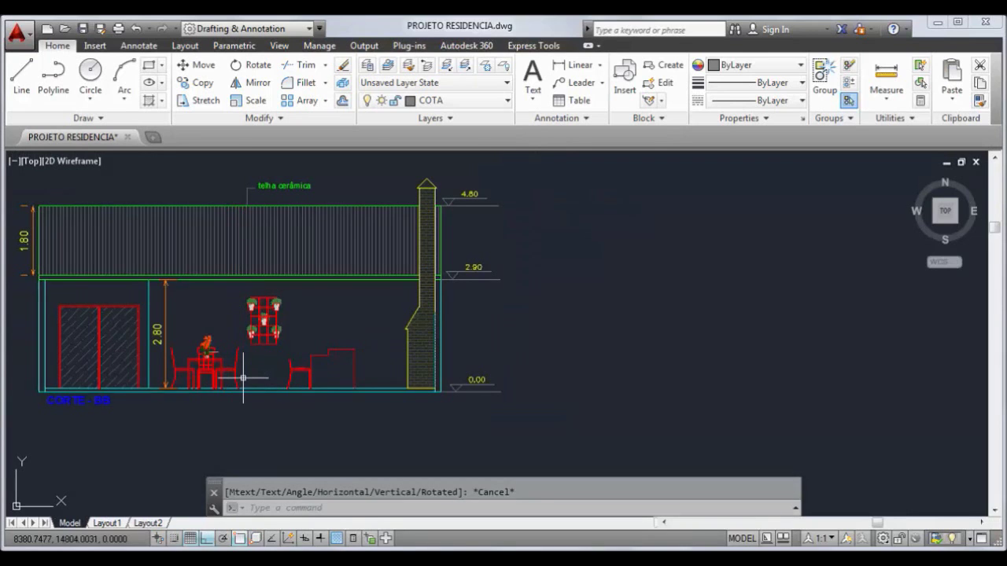
pyautogui.moveTo(179, 481); pyautogui.dragTo(313, 464, button='middle')
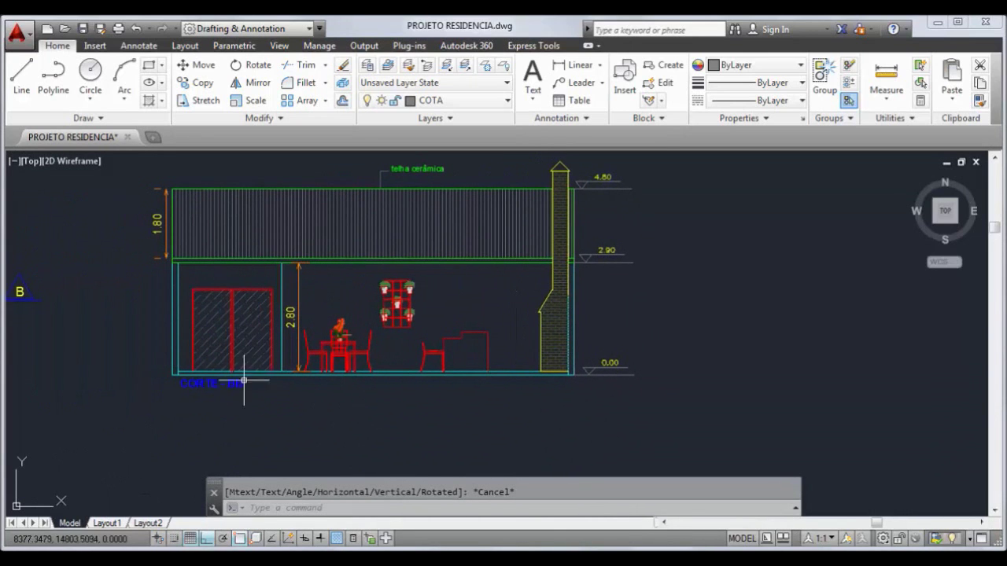